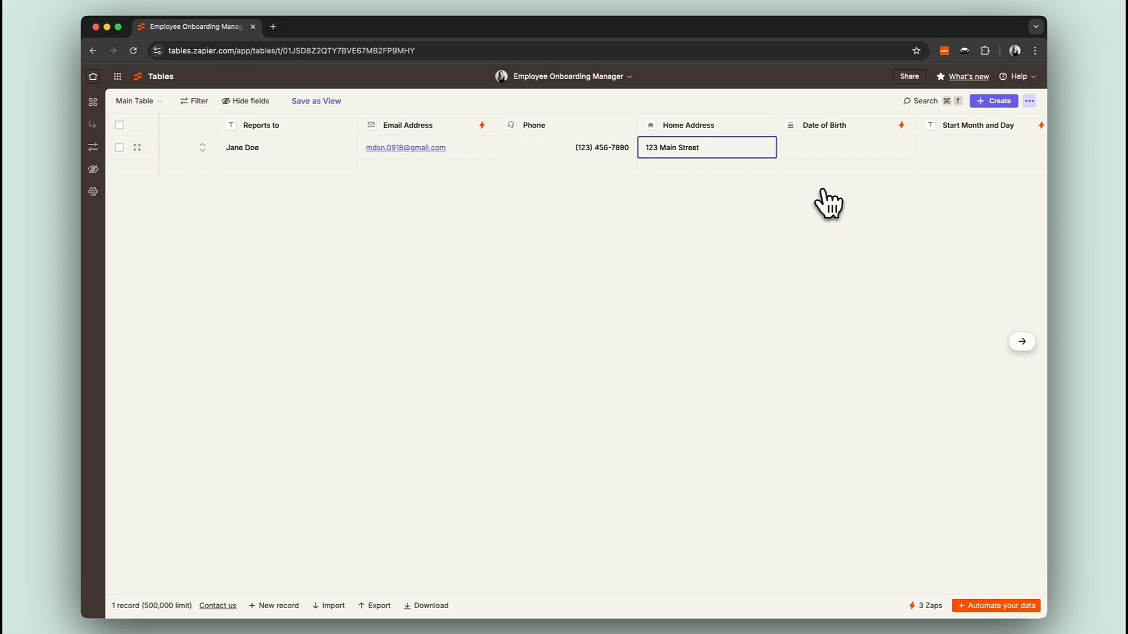
- Open the Employee onboarding Zap linked to the table's Start Onboarding button field
{"action": "scroll", "coordinate": [828, 203], "scroll_direction": "right", "scroll_amount": 7}
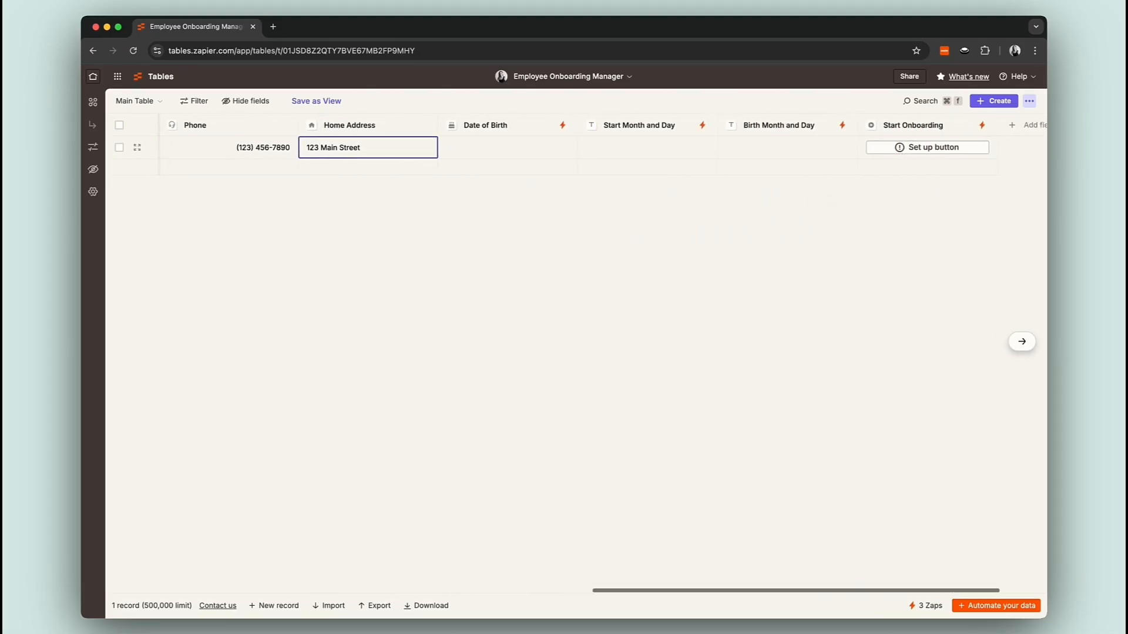
{"action": "left_click", "coordinate": [850, 150]}
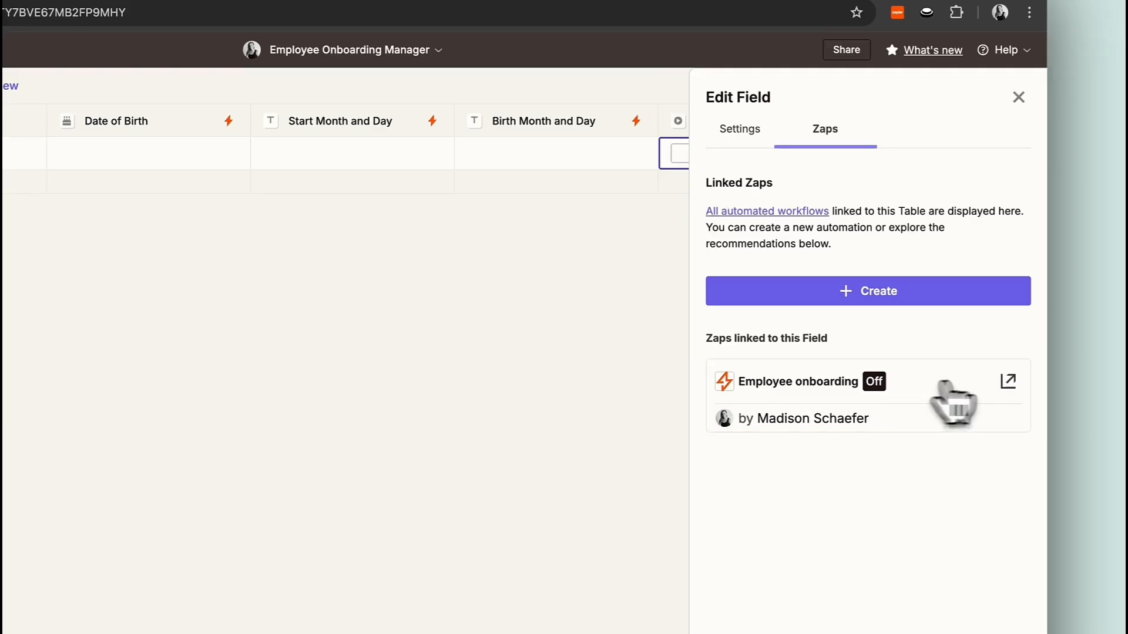
{"action": "left_click", "coordinate": [1008, 382]}
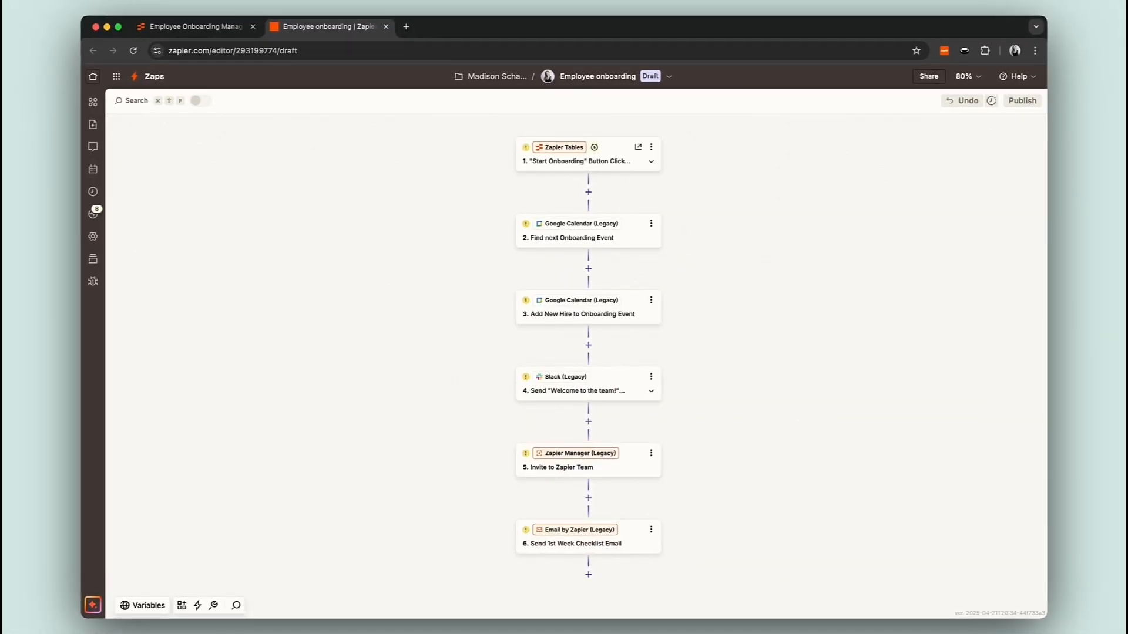
- Test the "Start Onboarding" button trigger in the Zap and continue with Record A as the sample
{"action": "left_click", "coordinate": [599, 151]}
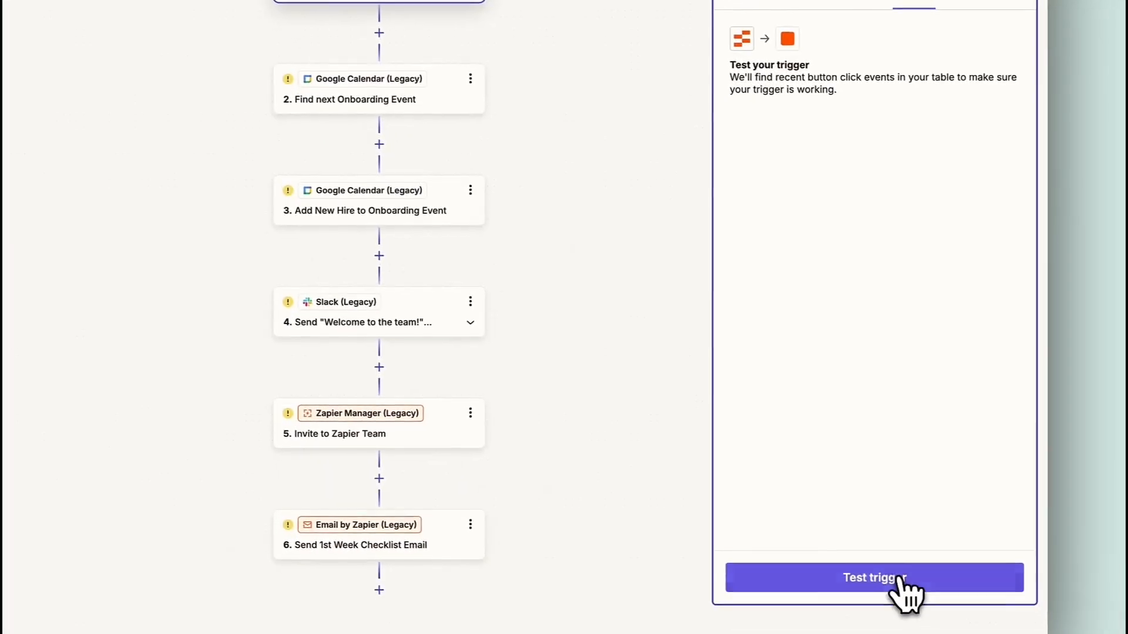
{"action": "left_click", "coordinate": [897, 578]}
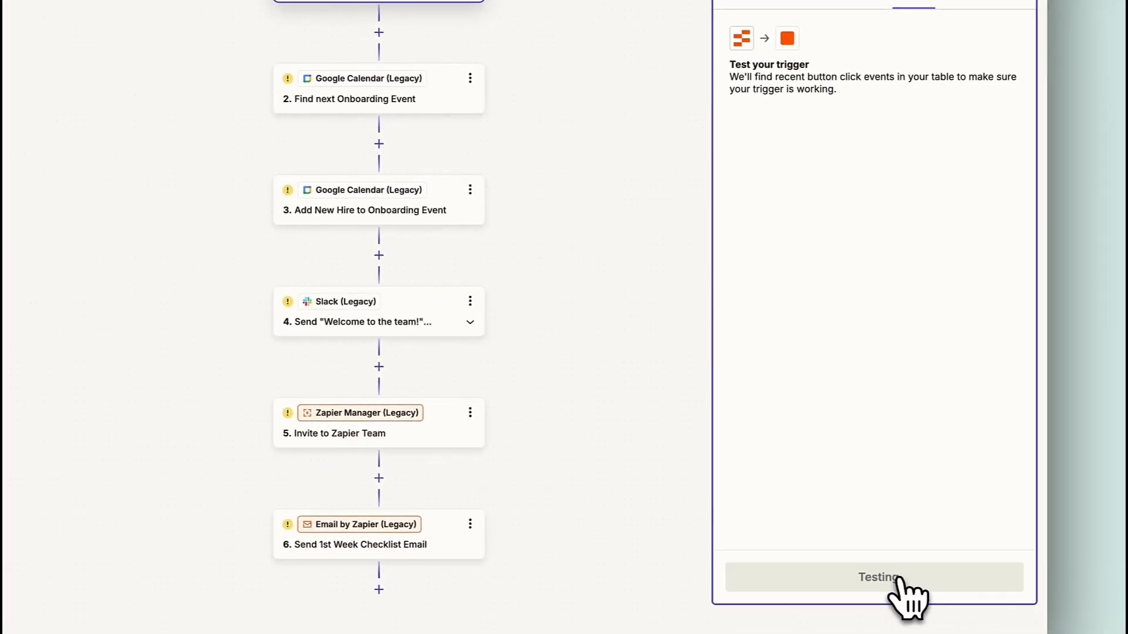
{"action": "mouse_move", "coordinate": [876, 171]}
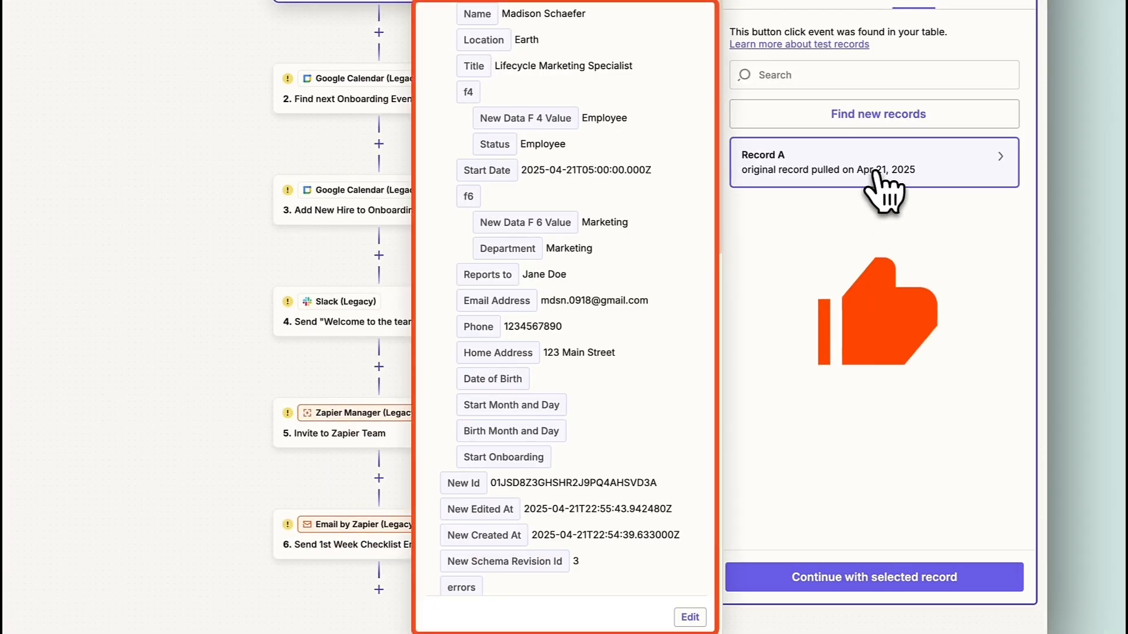
{"action": "left_click", "coordinate": [884, 578]}
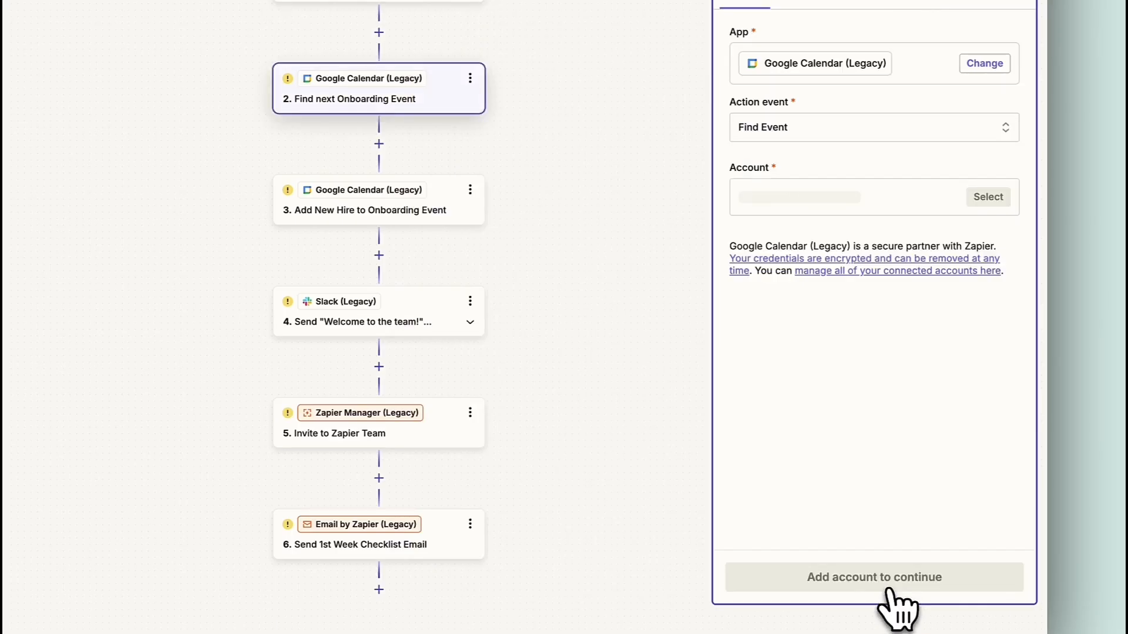
- Connect the Google Calendar account to the Find next Onboarding Event step and proceed to its configuration
{"action": "left_click", "coordinate": [984, 196]}
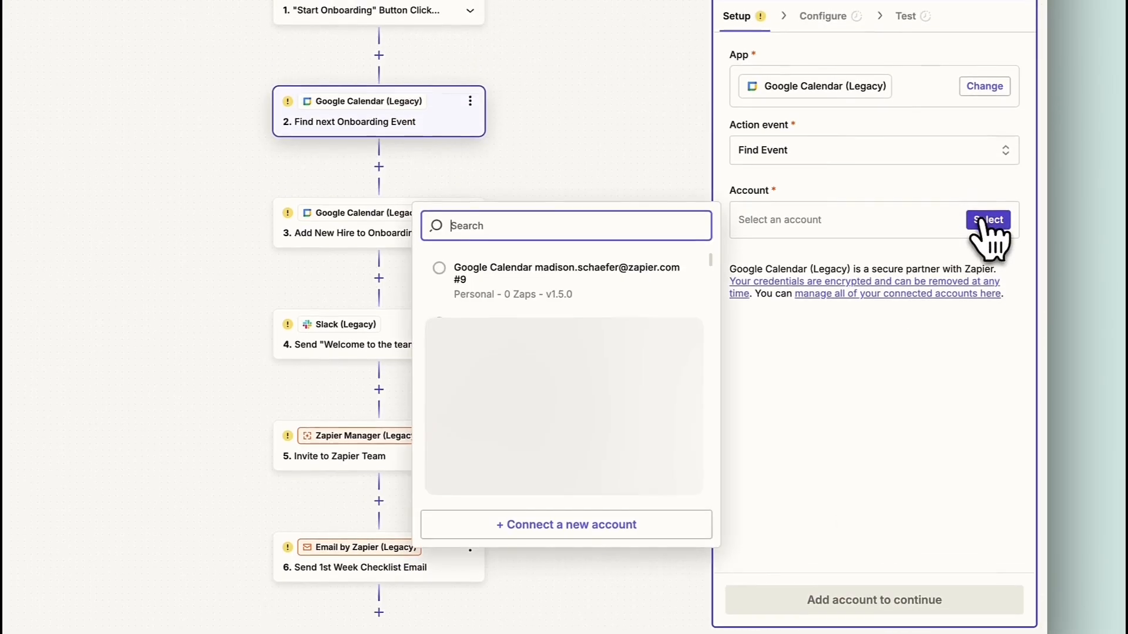
{"action": "left_click", "coordinate": [626, 271]}
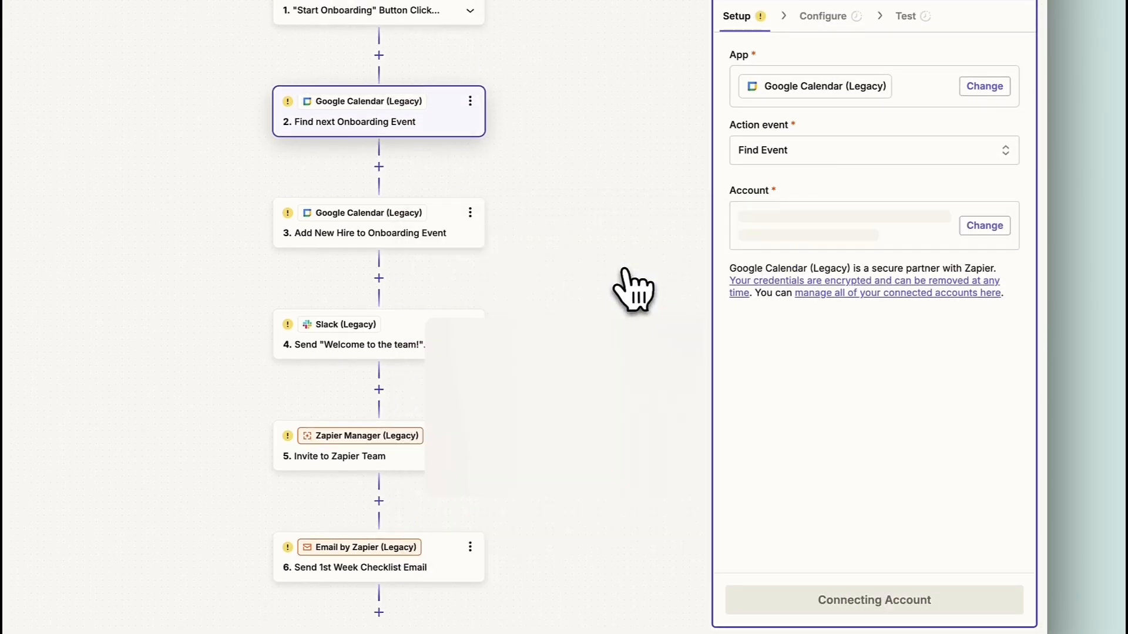
{"action": "left_click", "coordinate": [770, 576]}
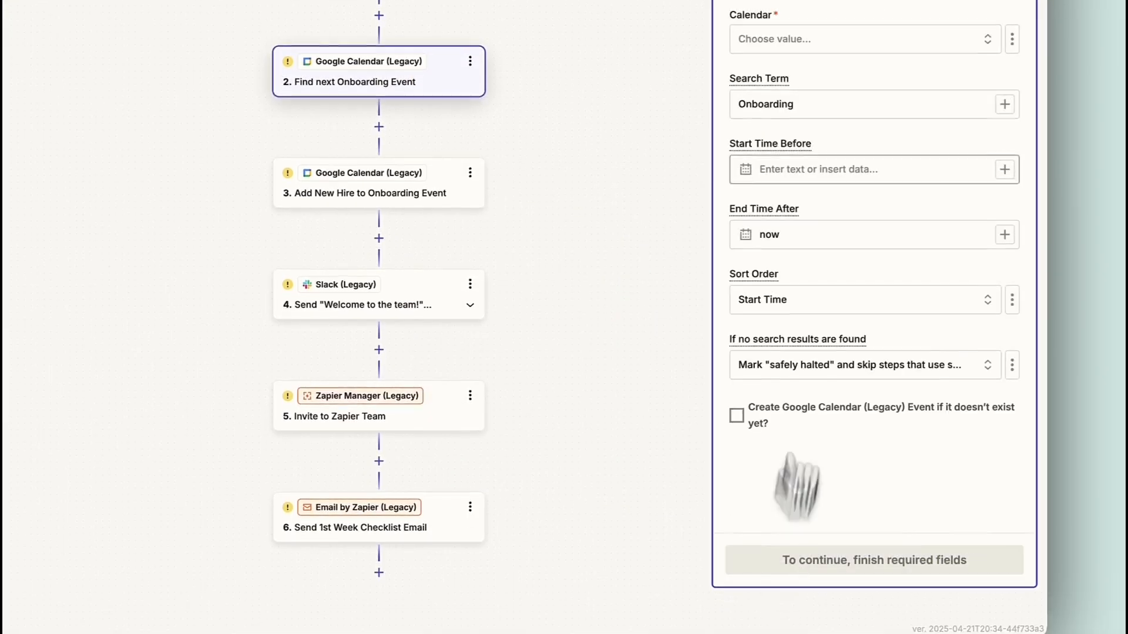
- Choose the account owner's calendar for the Find next Onboarding Event search, test the step and continue
{"action": "left_click", "coordinate": [861, 132]}
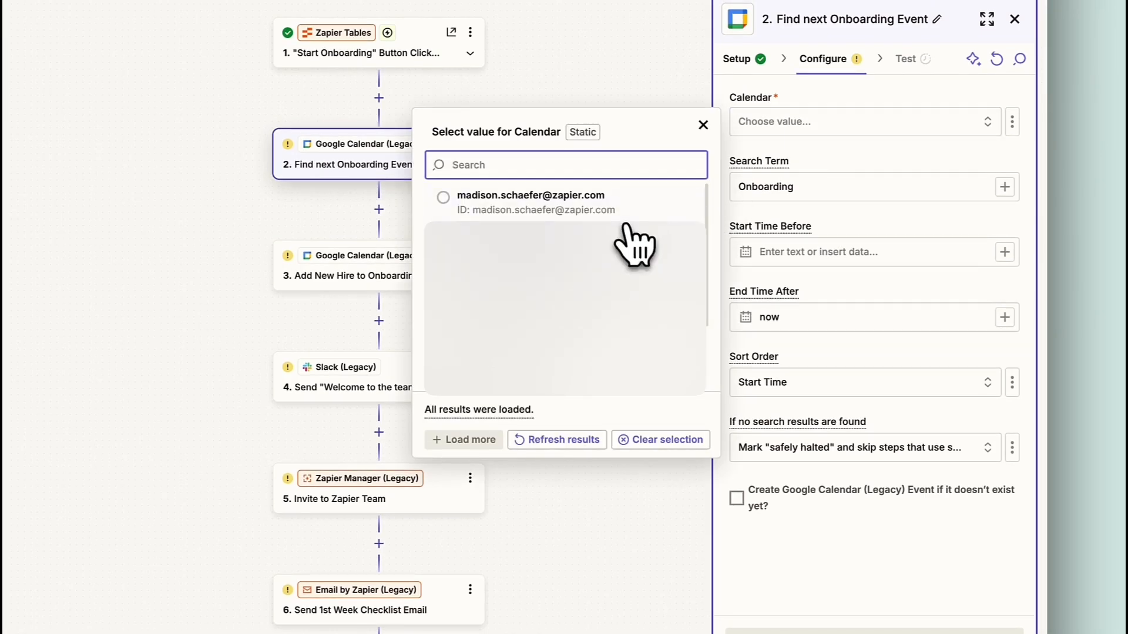
{"action": "left_click", "coordinate": [599, 222]}
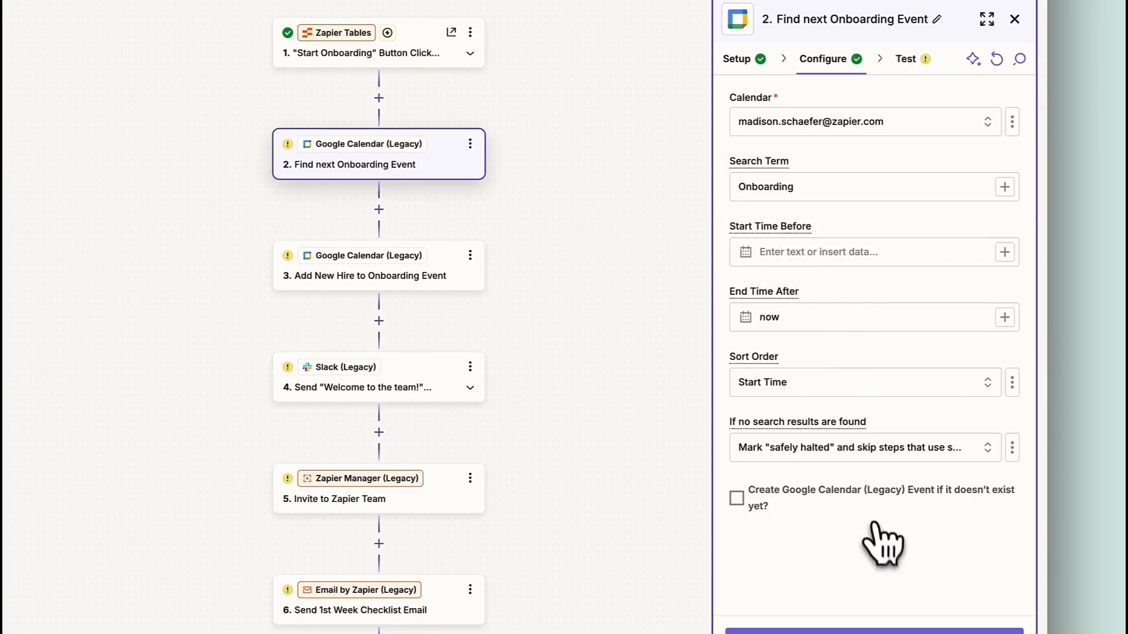
{"action": "left_click", "coordinate": [905, 632]}
{"action": "left_click", "coordinate": [908, 555]}
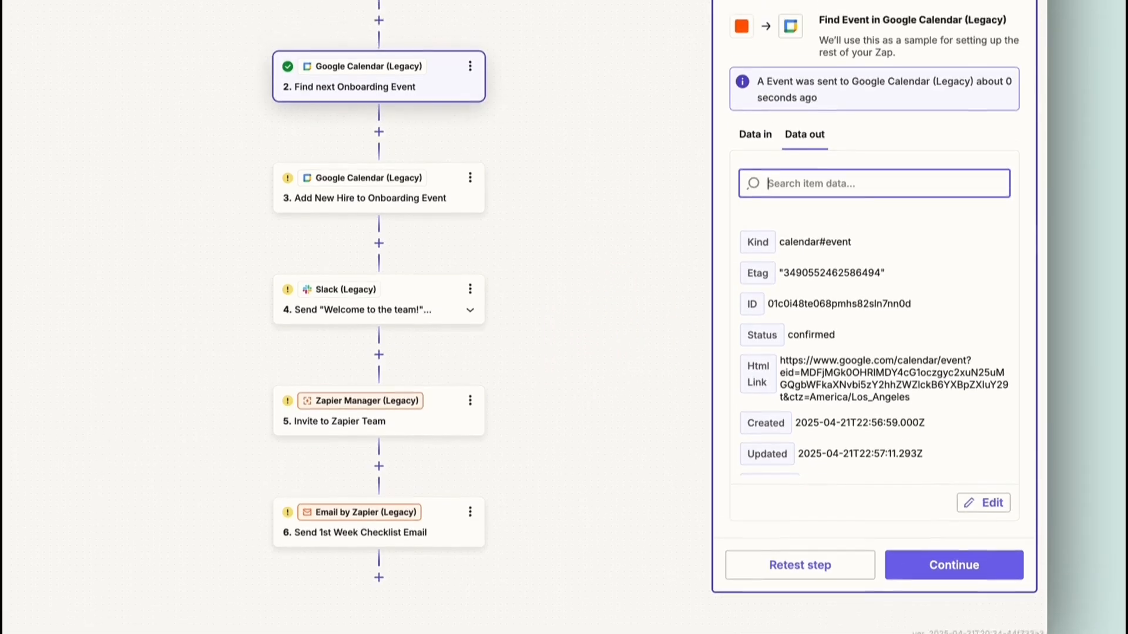
{"action": "left_click", "coordinate": [903, 546]}
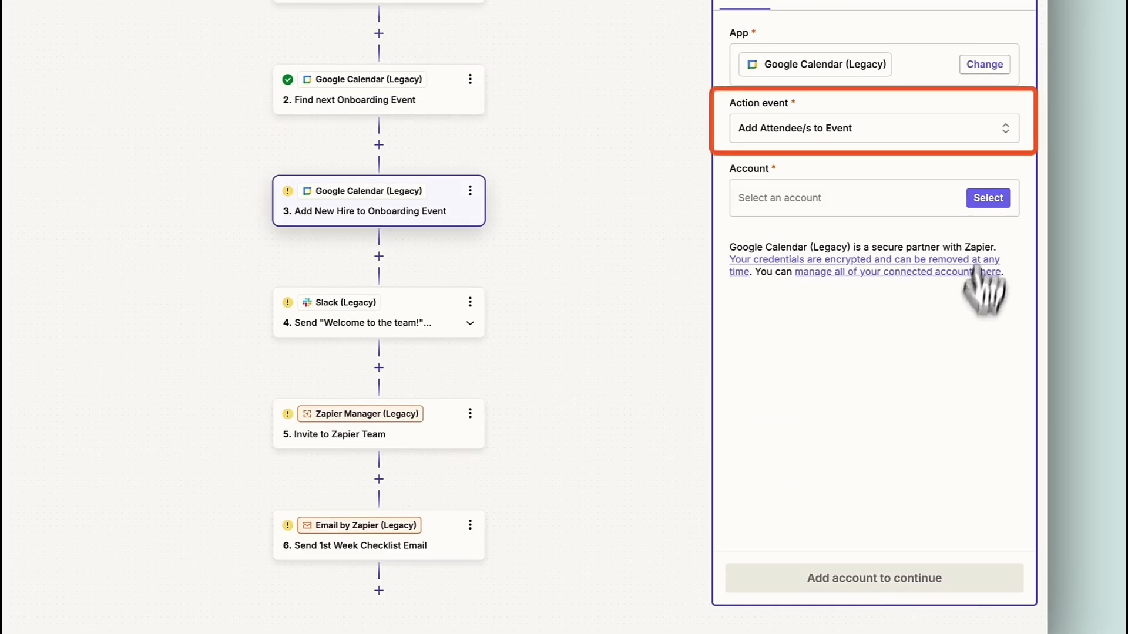
- Connect the Google Calendar account to the Add New Hire to Onboarding Event step and proceed to its configuration
{"action": "left_click", "coordinate": [988, 198]}
{"action": "left_click", "coordinate": [629, 298]}
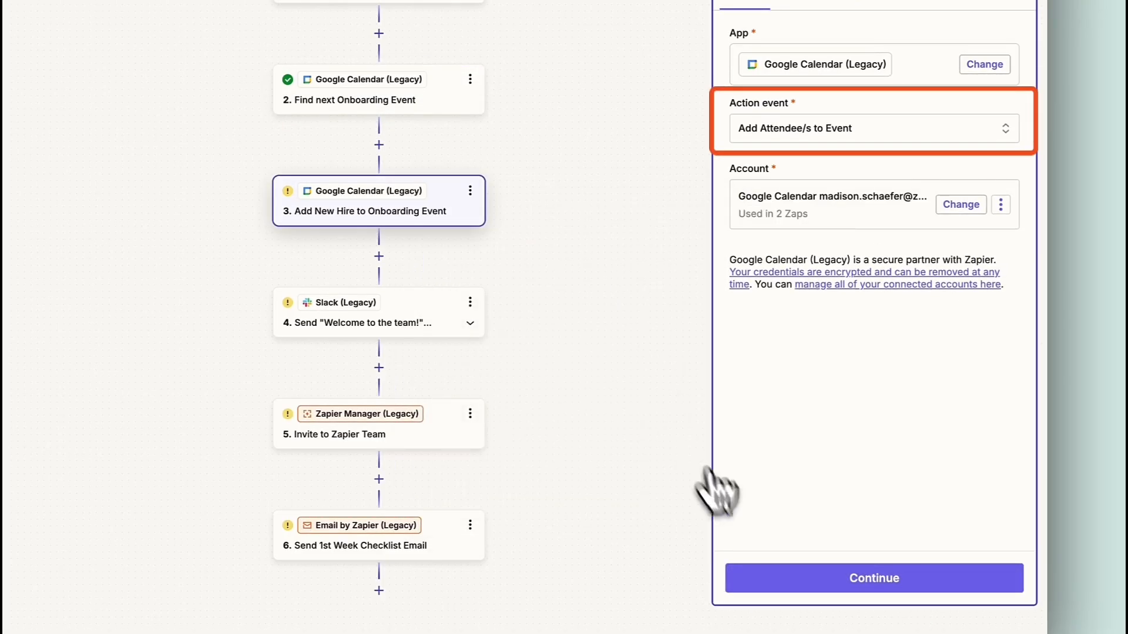
{"action": "left_click", "coordinate": [796, 597]}
- Choose the account owner's calendar and the Onboarding Session event for adding the new hire as attendee
{"action": "left_click", "coordinate": [781, 143]}
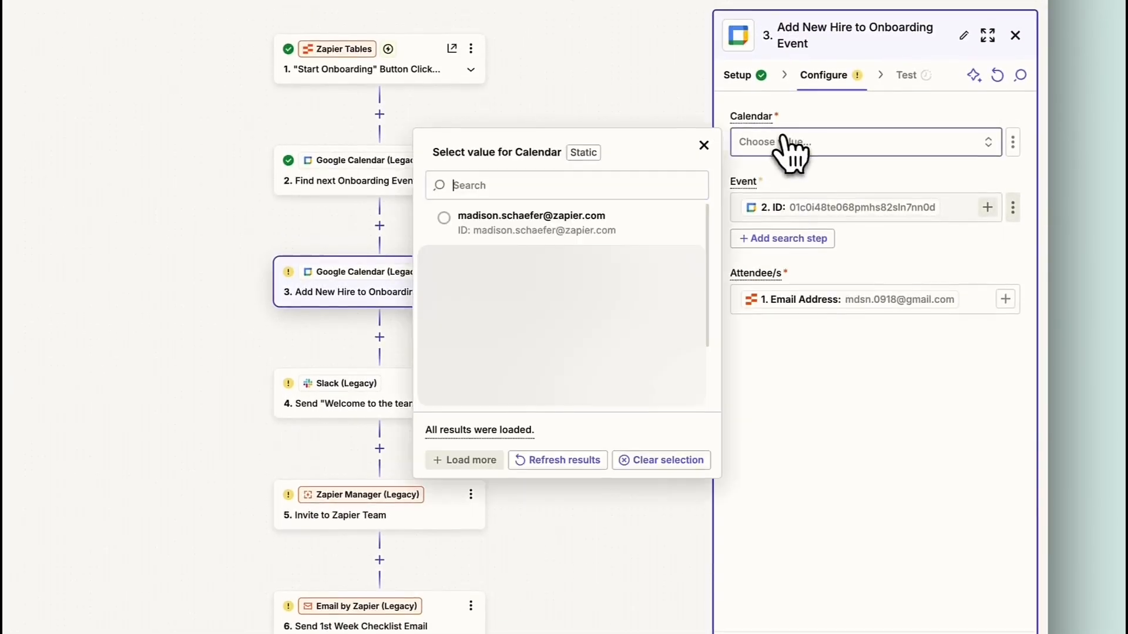
{"action": "left_click", "coordinate": [643, 238]}
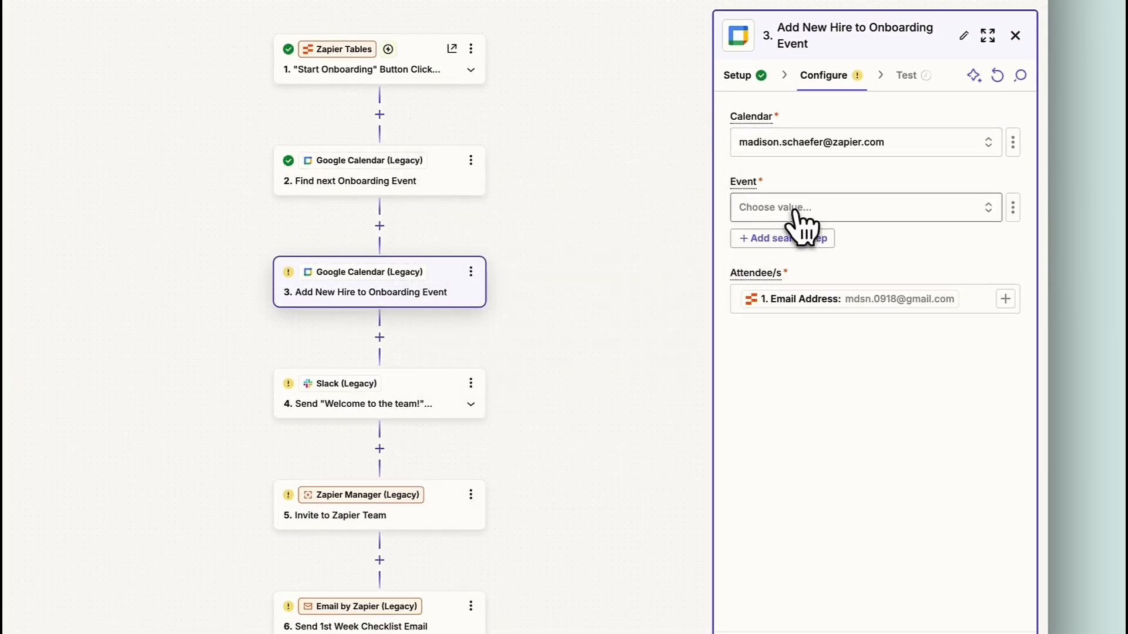
{"action": "left_click", "coordinate": [794, 209]}
{"action": "left_click", "coordinate": [612, 259]}
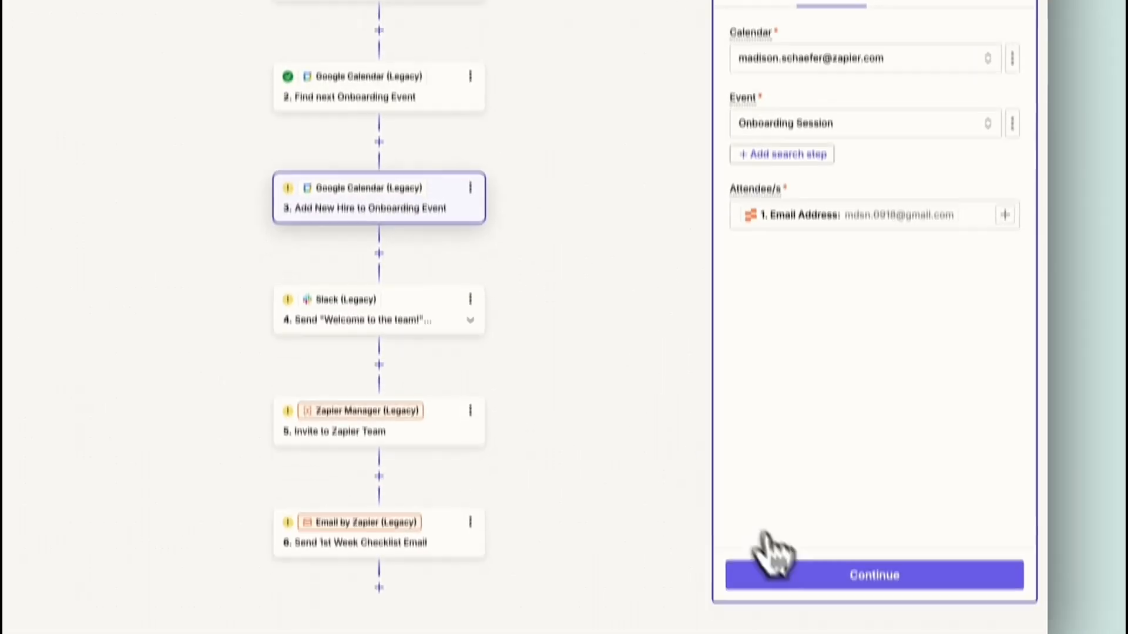
- Test adding the new hire to the event, check the invitation in the Gmail inbox, and continue in the Zap
{"action": "left_click", "coordinate": [775, 588]}
{"action": "left_click", "coordinate": [899, 555]}
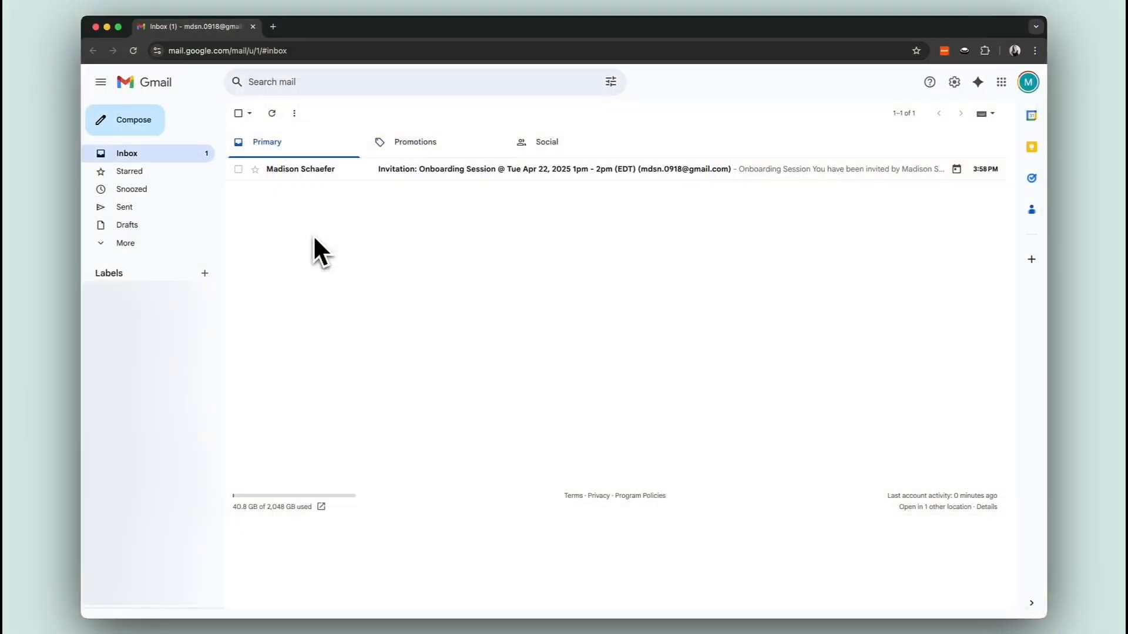
{"action": "left_click", "coordinate": [424, 179]}
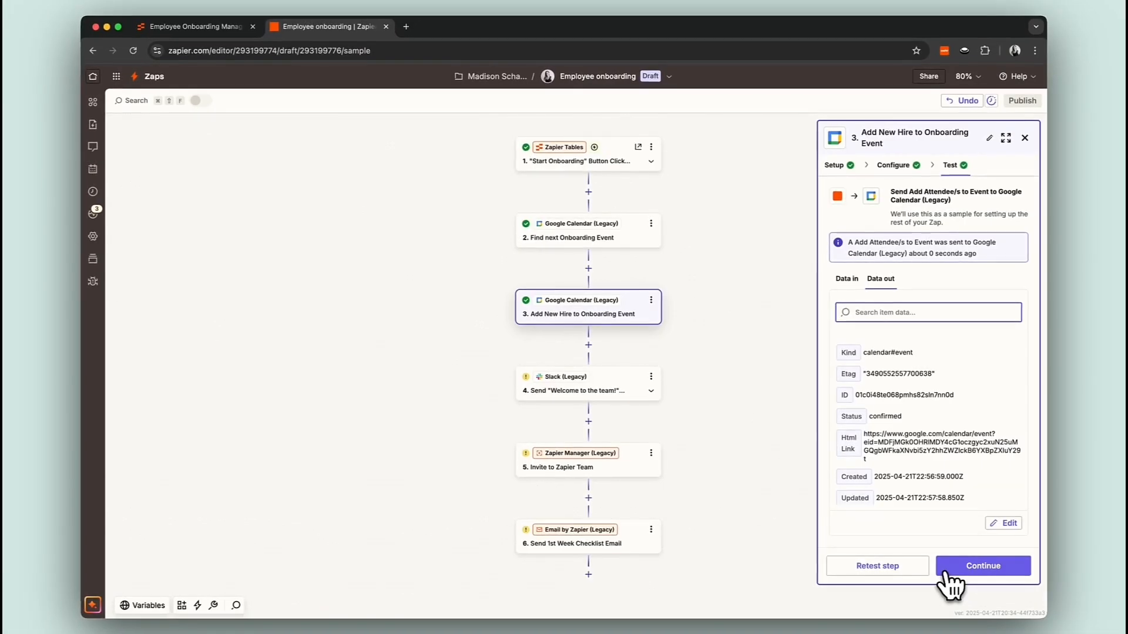
{"action": "left_click", "coordinate": [948, 573]}
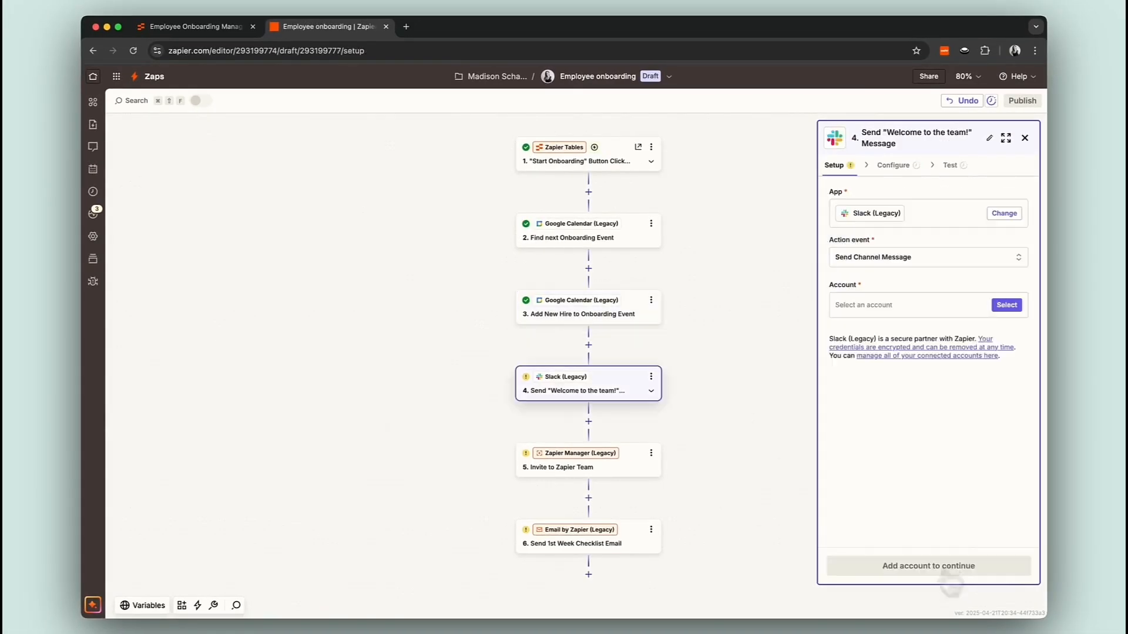
- Connect the Slack account to the Send "Welcome to the team!" Message step and proceed to its configuration
{"action": "left_click", "coordinate": [1008, 305]}
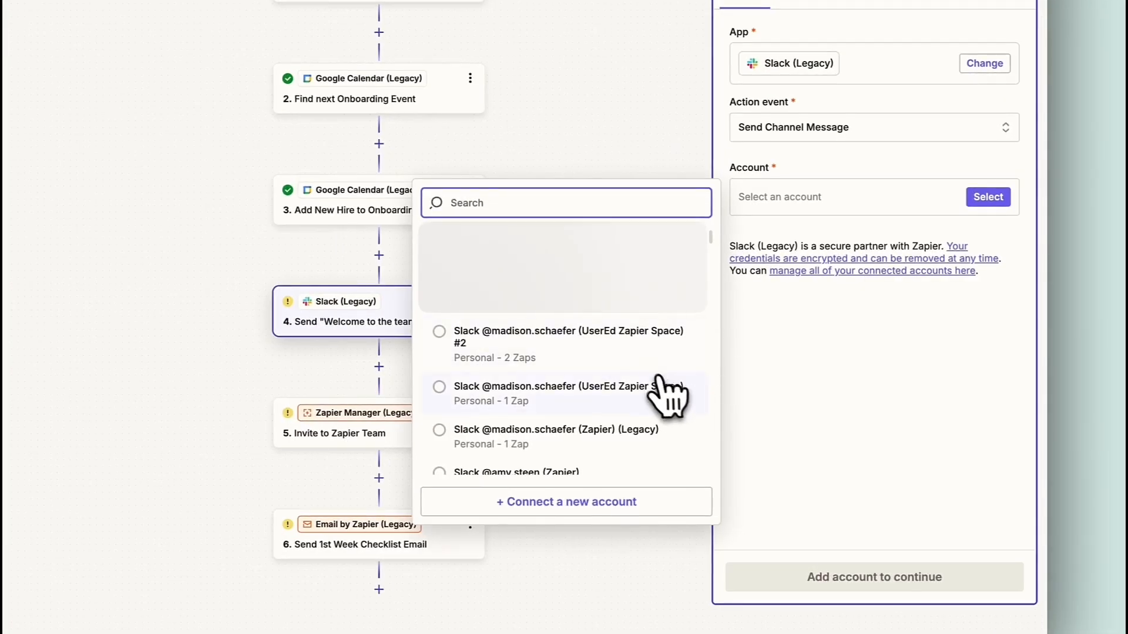
{"action": "left_click", "coordinate": [781, 440]}
{"action": "left_click", "coordinate": [809, 578]}
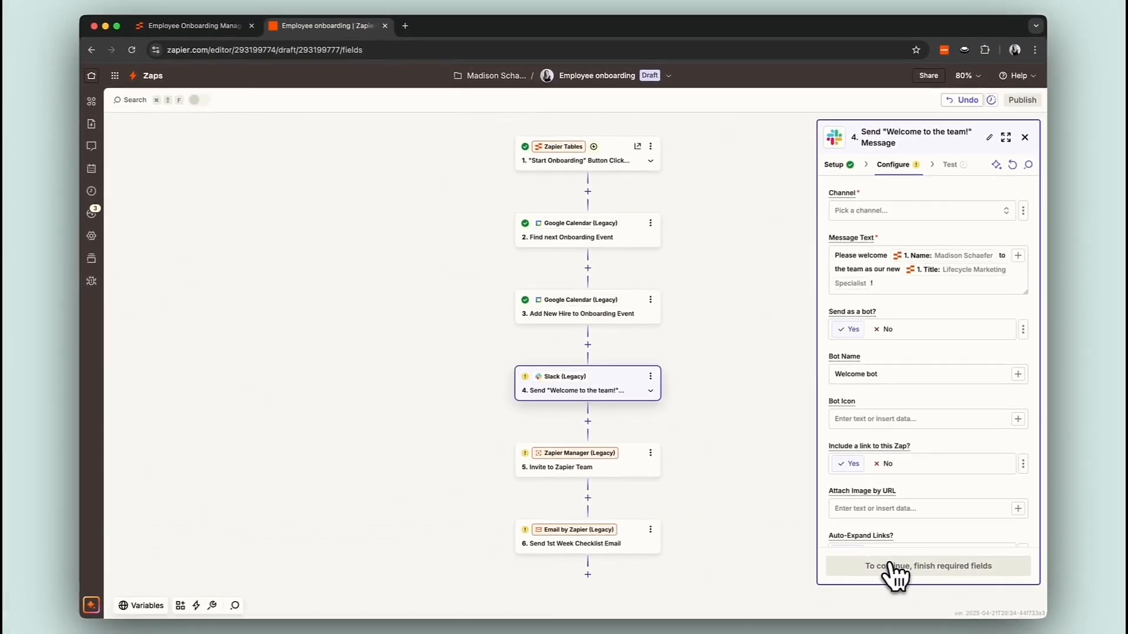
- Set the Slack channel to new-hire-welcome and add mapped Department and Manager lines to the message text
{"action": "left_click", "coordinate": [885, 212]}
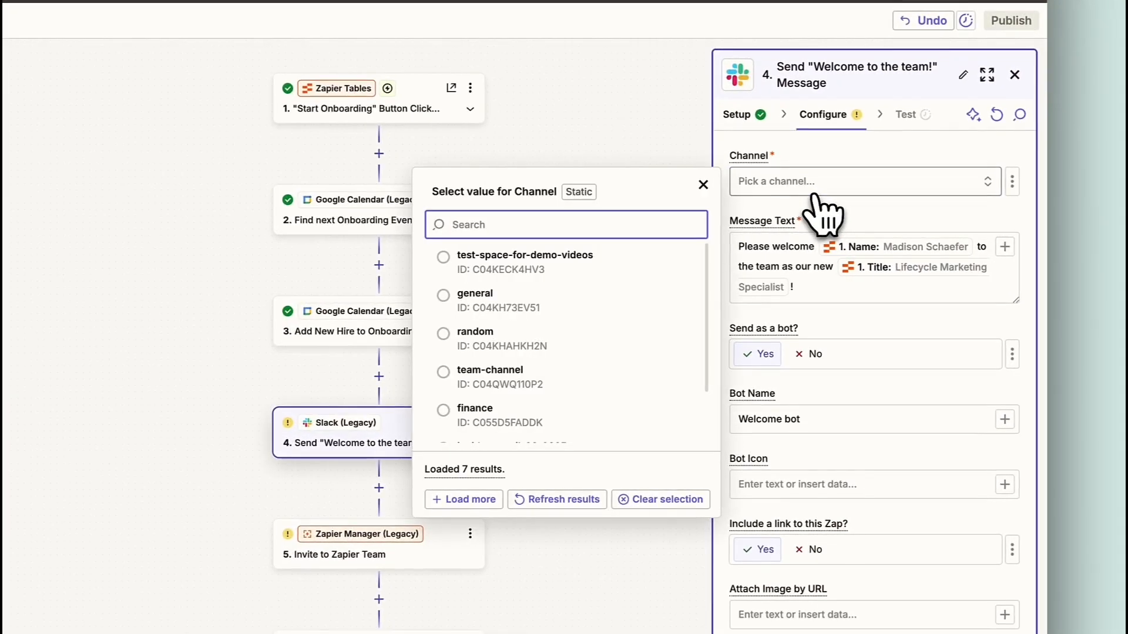
{"action": "scroll", "coordinate": [564, 390], "scroll_direction": "down", "scroll_amount": 2}
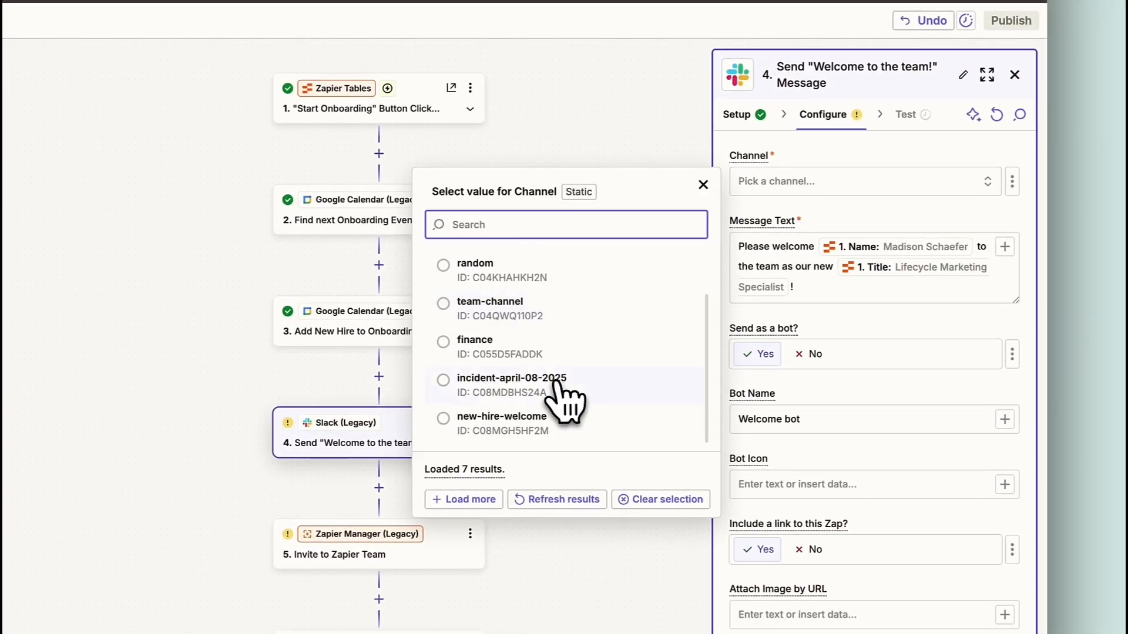
{"action": "left_click", "coordinate": [547, 421]}
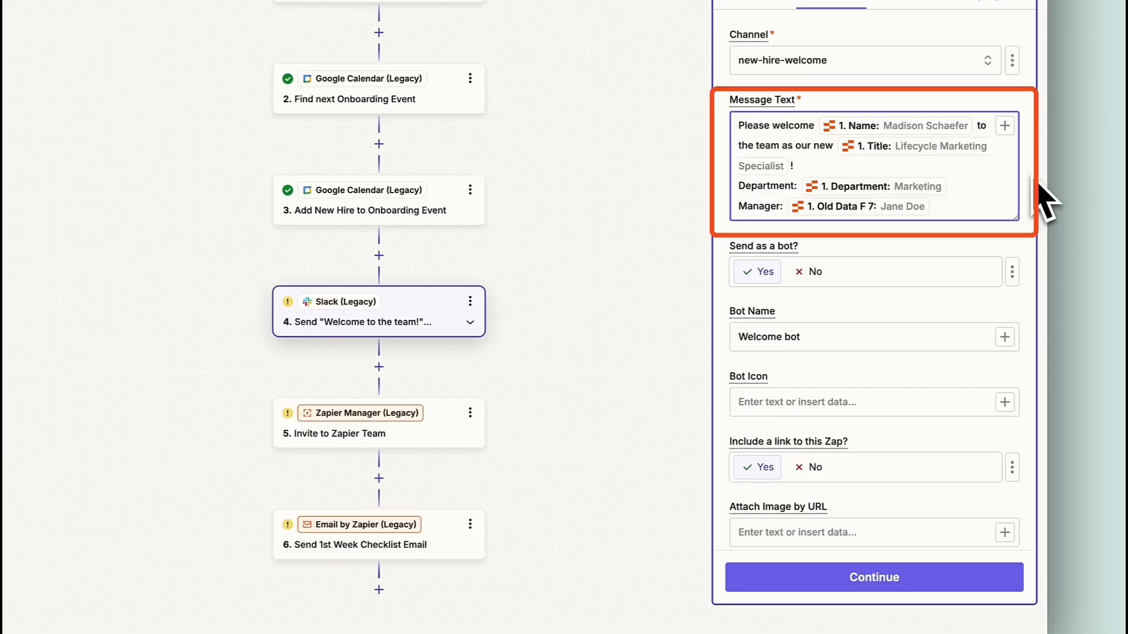
- Test the Slack welcome message step and continue to the Invite to Zapier Team step
{"action": "left_click", "coordinate": [913, 582]}
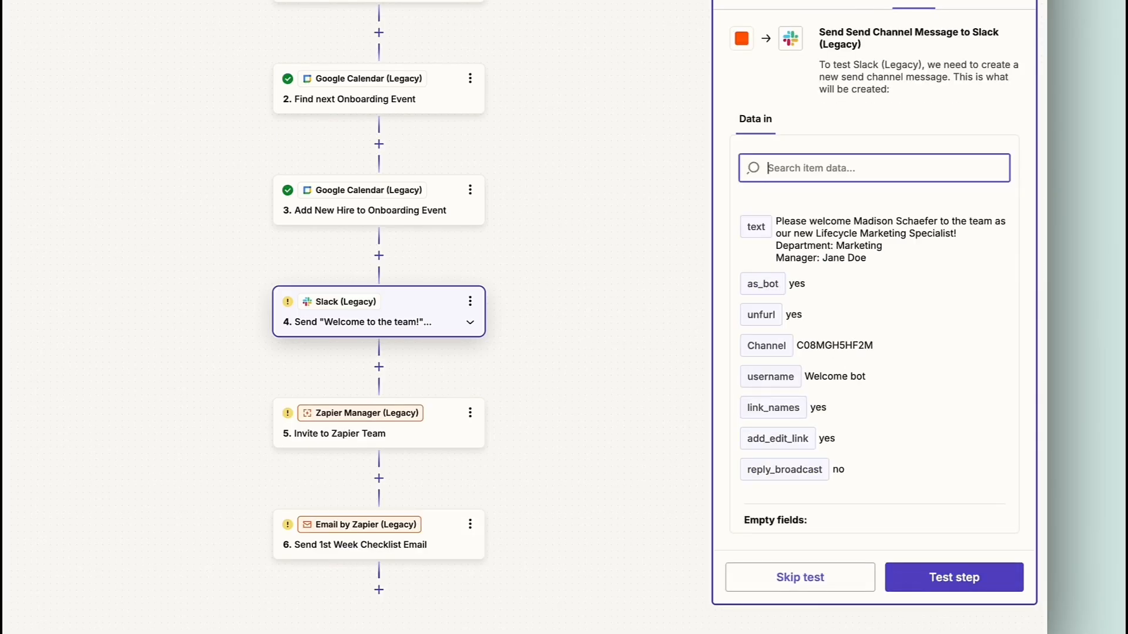
{"action": "left_click", "coordinate": [916, 582]}
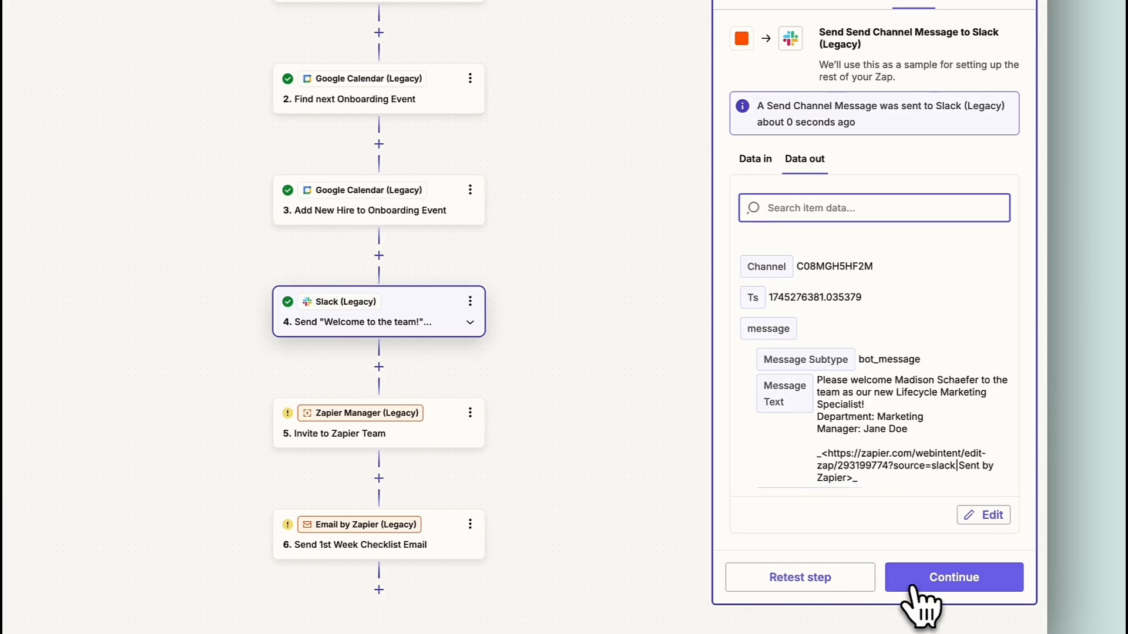
{"action": "left_click", "coordinate": [914, 588]}
- Replace the Invite to Zapier Team step's app with Formatter by Zapier, using the Text action event
{"action": "left_click", "coordinate": [992, 168]}
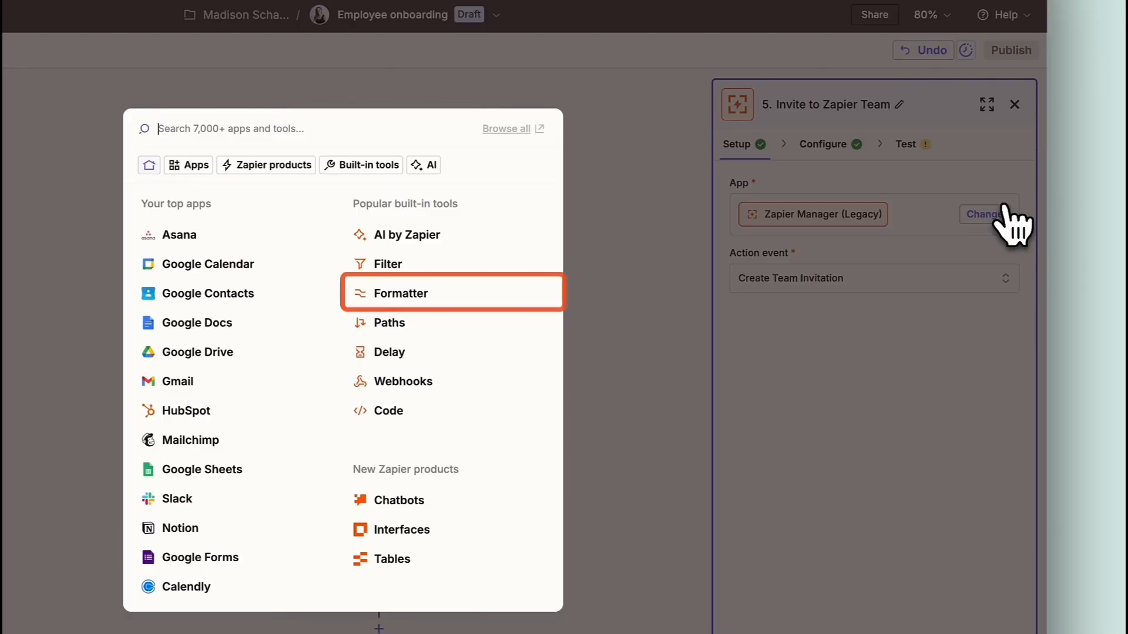
{"action": "left_click", "coordinate": [447, 297]}
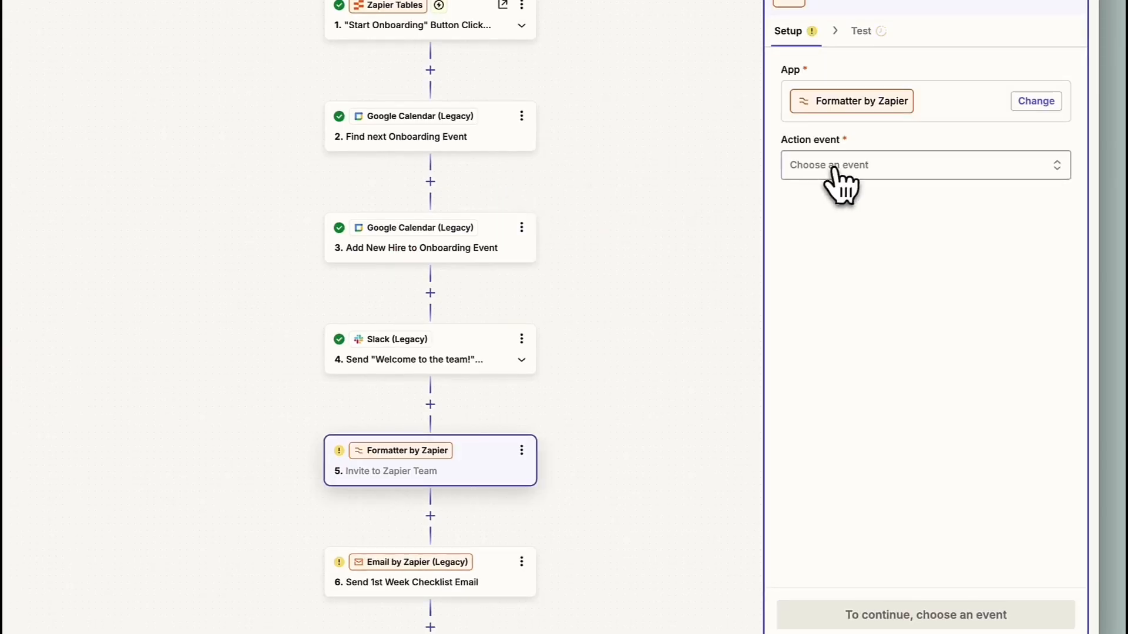
{"action": "left_click", "coordinate": [834, 167]}
{"action": "left_click", "coordinate": [641, 385]}
{"action": "left_click", "coordinate": [804, 588]}
- Set the Formatter transform to Split Text
{"action": "left_click", "coordinate": [893, 65]}
{"action": "type", "text": "Text"}
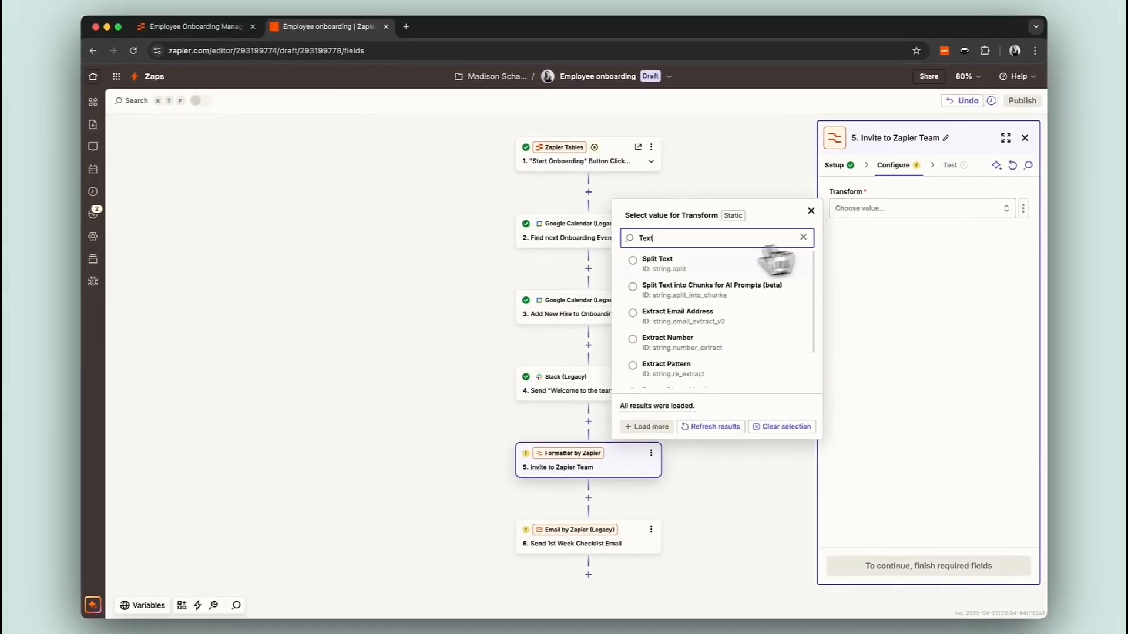
{"action": "left_click", "coordinate": [799, 258]}
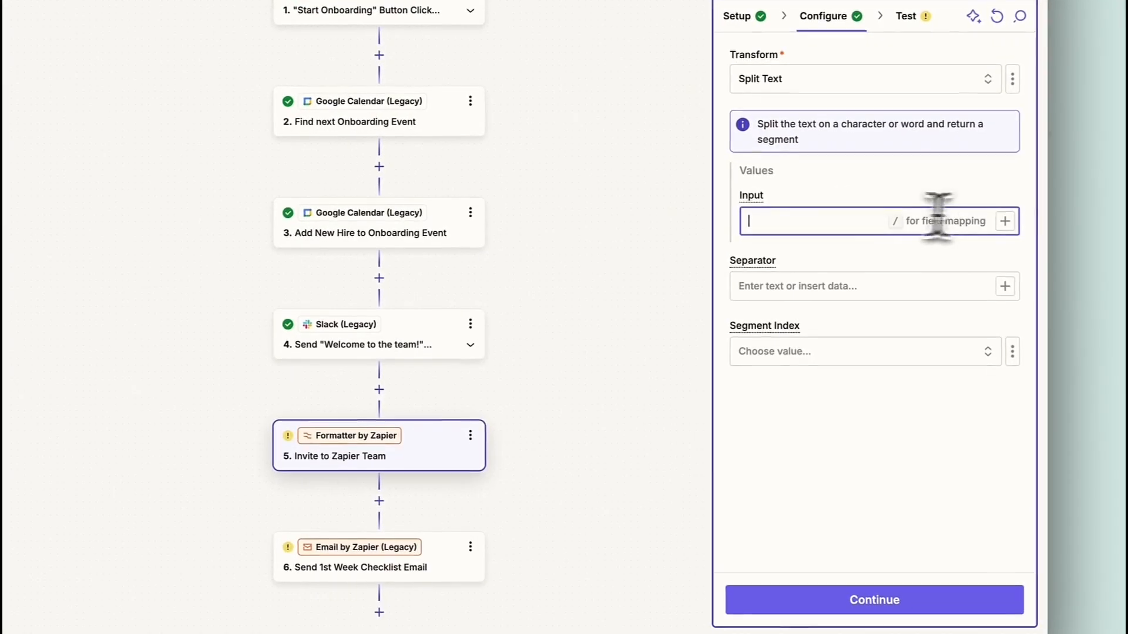
- Map the Name field as input with separator [:space:] and segment index All (as Separate Fields), and test the step
{"action": "left_click", "coordinate": [1005, 221]}
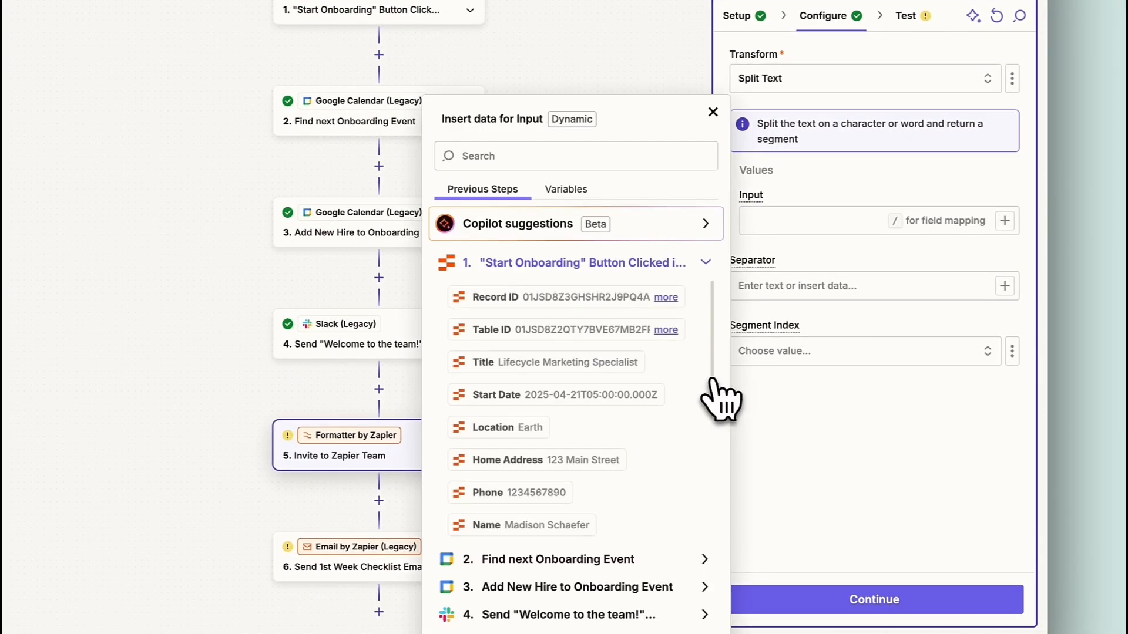
{"action": "left_click", "coordinate": [573, 526]}
{"action": "left_click", "coordinate": [795, 285]}
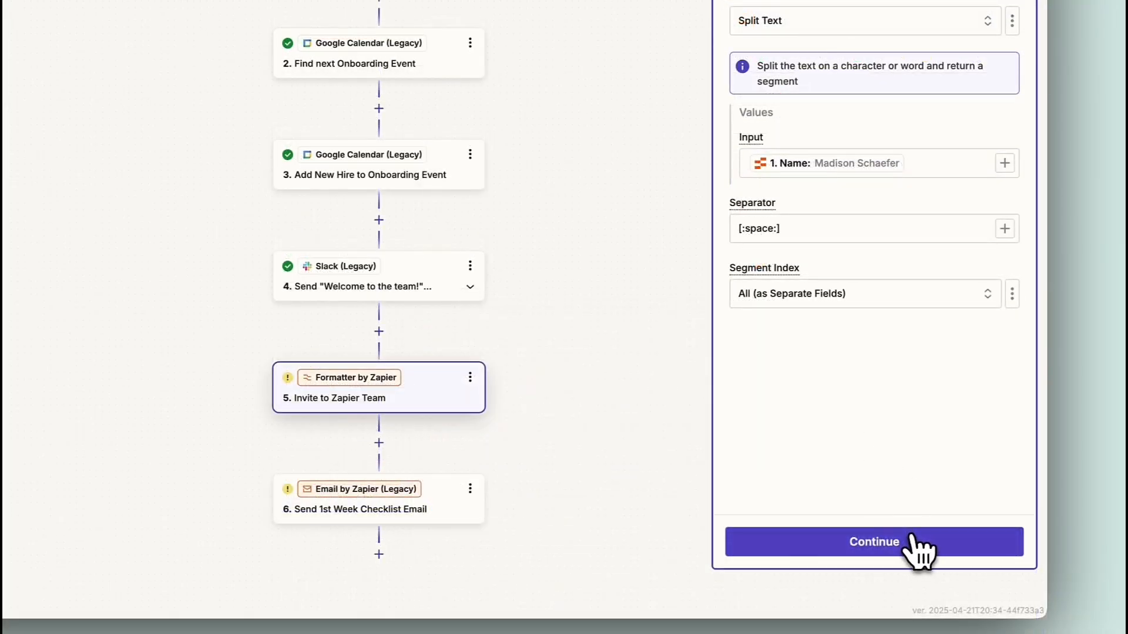
{"action": "left_click", "coordinate": [919, 549]}
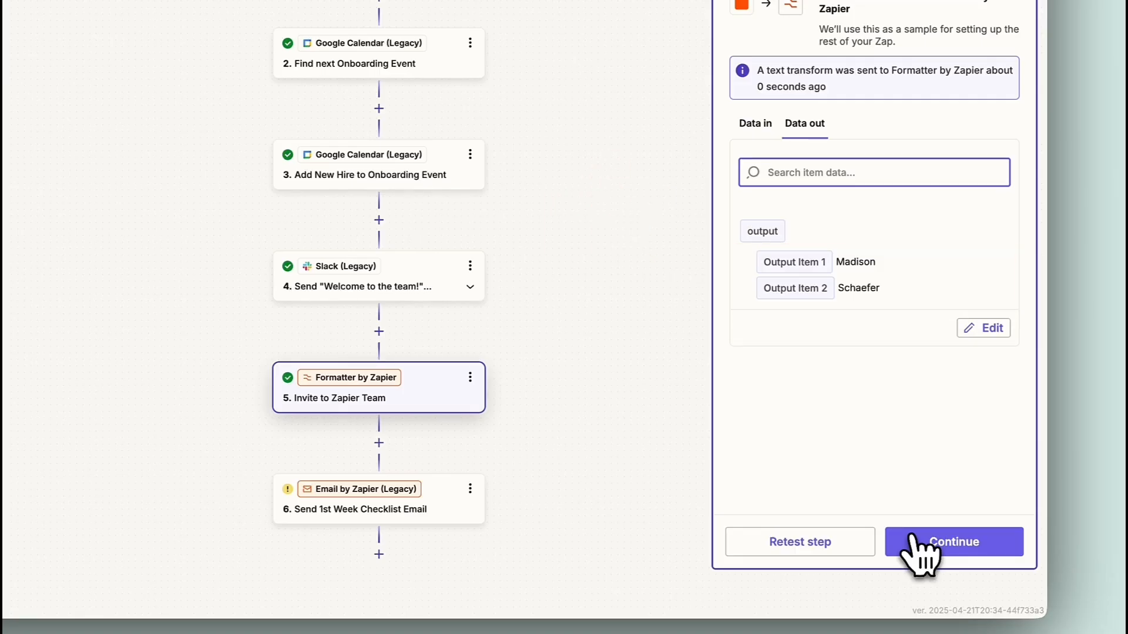
- Replace the Send 1st Week Checklist Email step's app with Okta, choose the Create User event, and continue to its configuration
{"action": "left_click", "coordinate": [916, 541]}
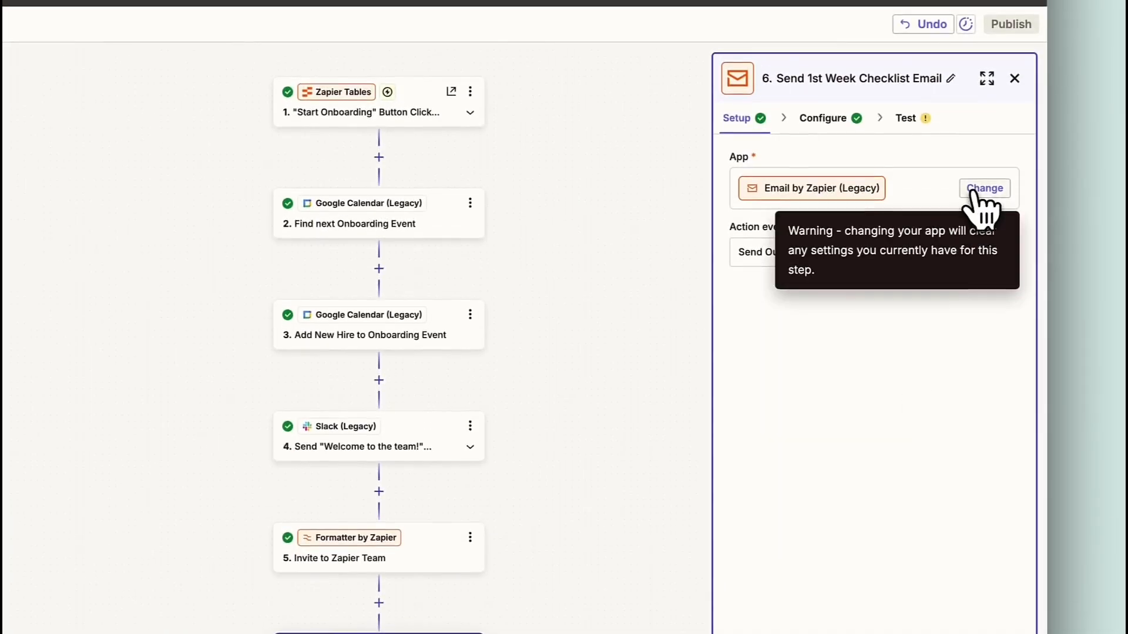
{"action": "left_click", "coordinate": [972, 193]}
{"action": "type", "text": "okta"}
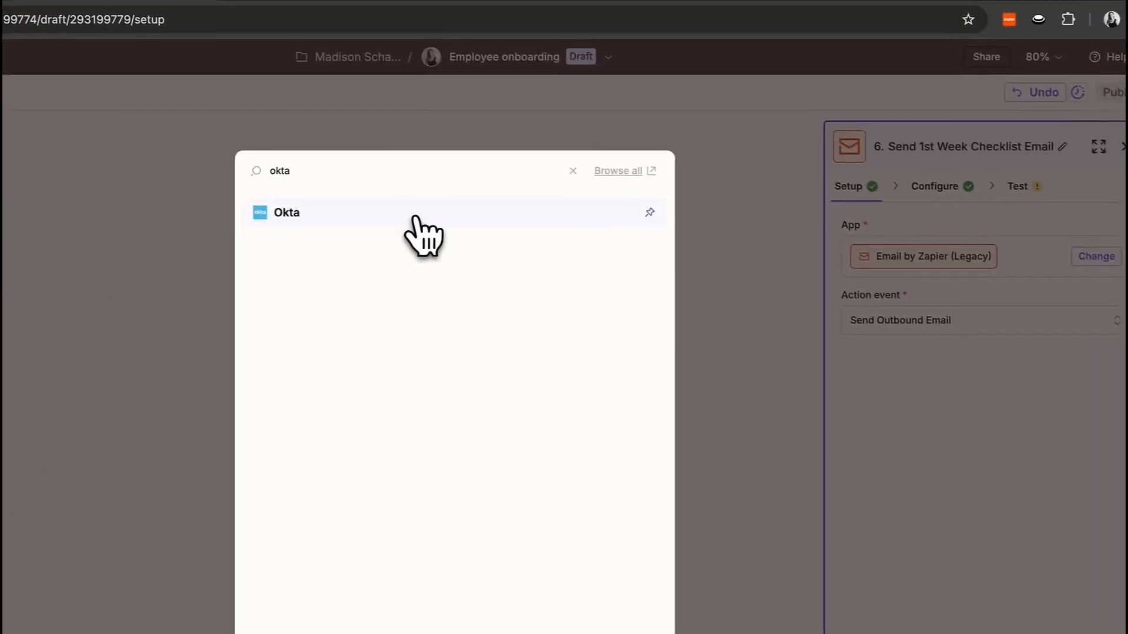
{"action": "left_click", "coordinate": [423, 235]}
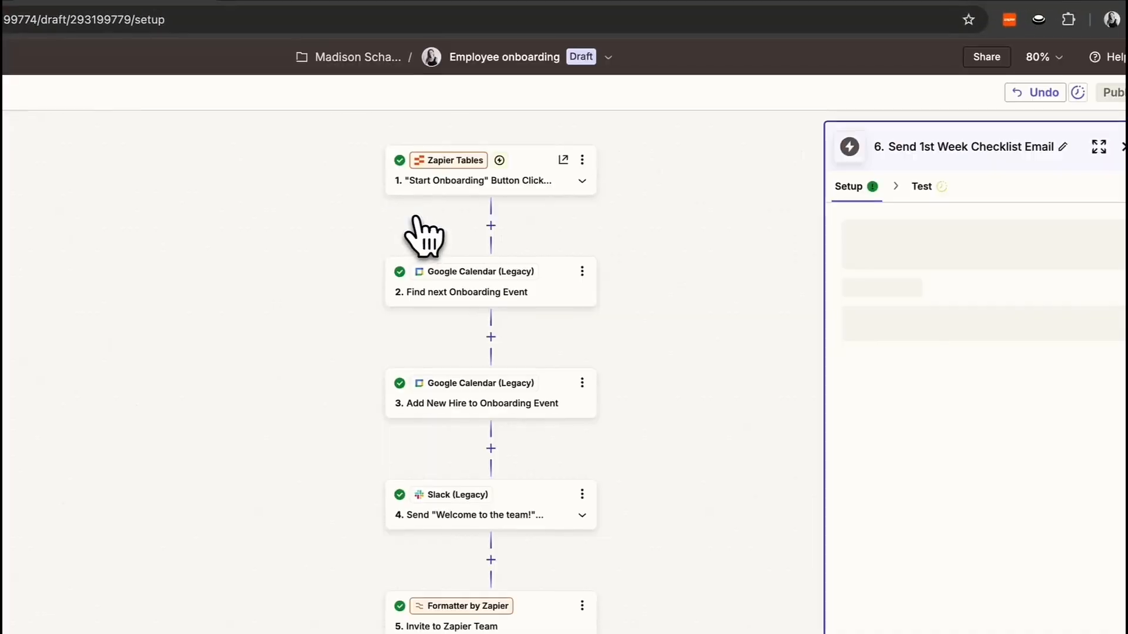
{"action": "left_click", "coordinate": [999, 204]}
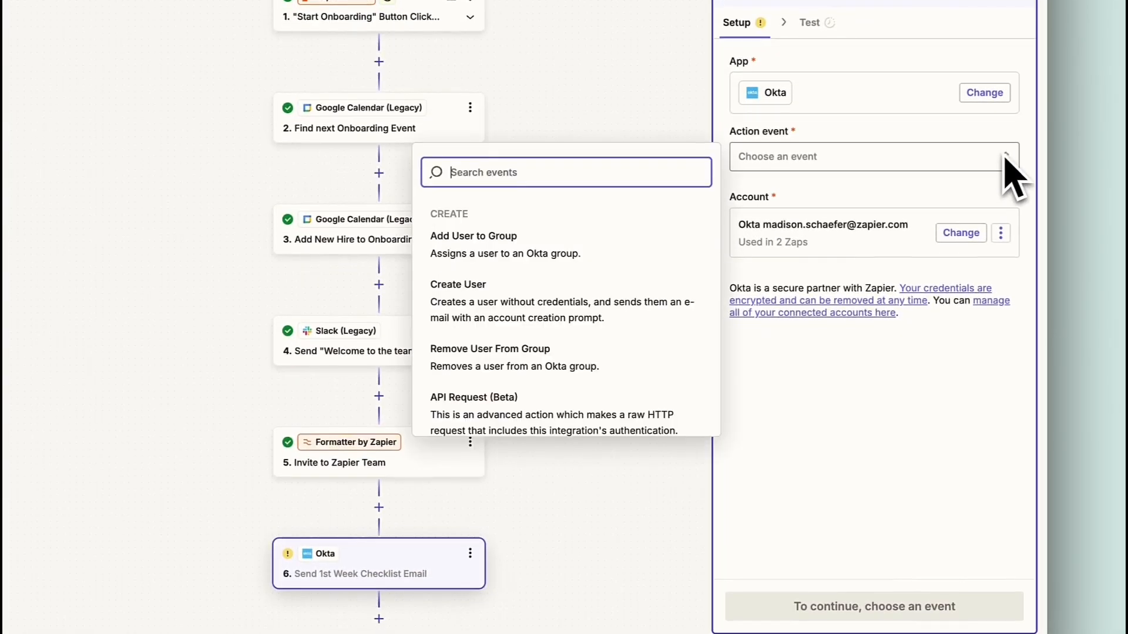
{"action": "left_click", "coordinate": [595, 361]}
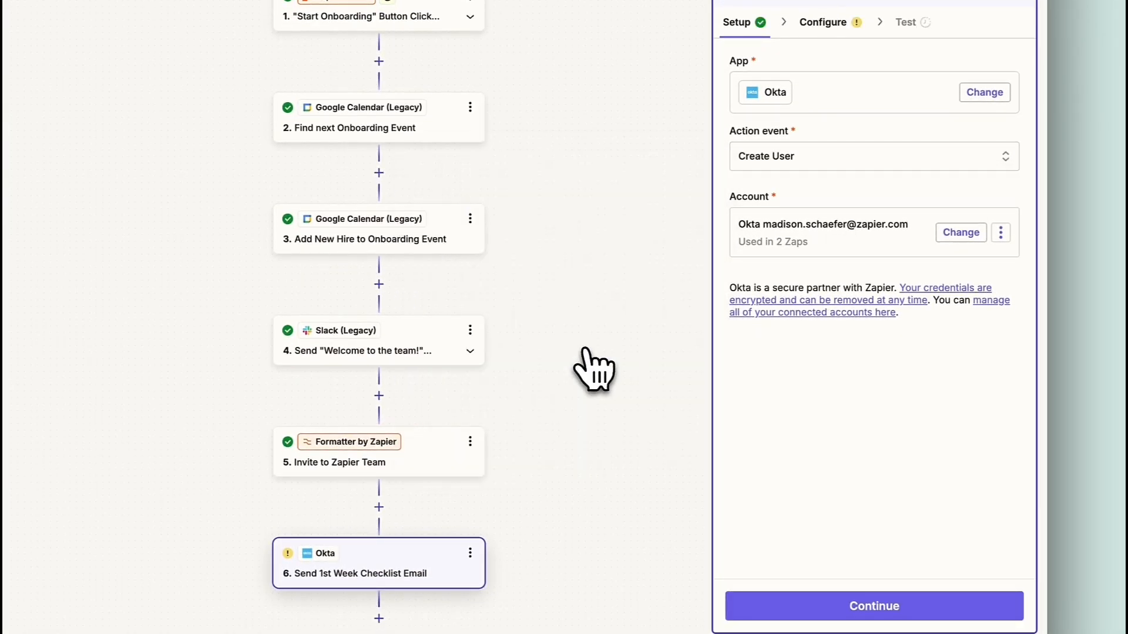
{"action": "left_click", "coordinate": [830, 608]}
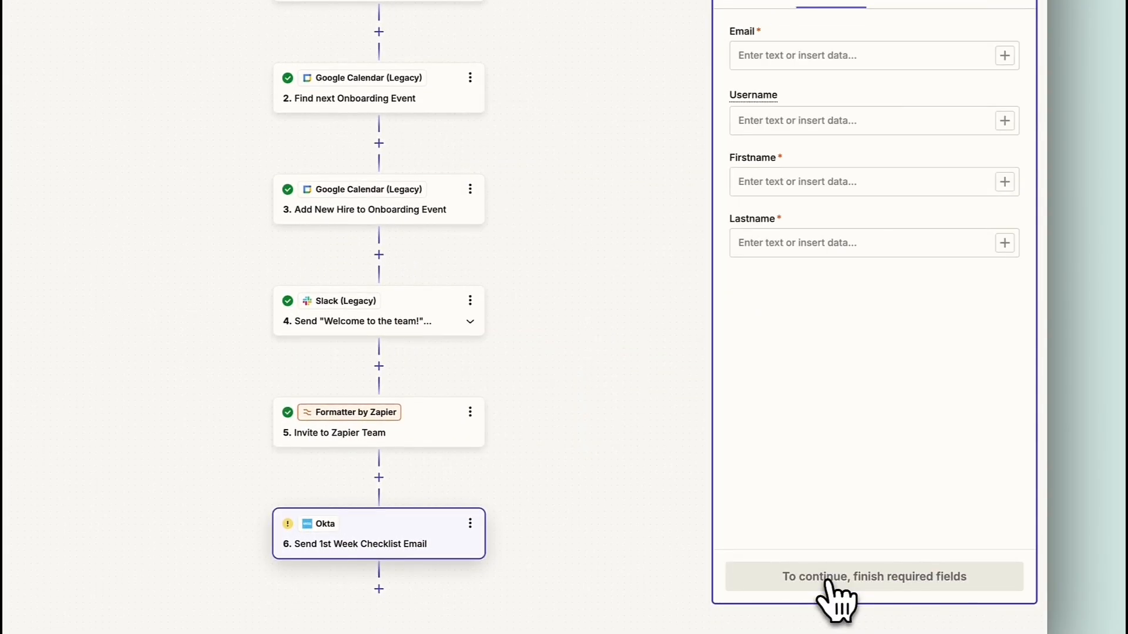
- Map the Okta user's Email to the table's Email Address, Firstname to Output Item 1 and Lastname to Output Item 2
{"action": "left_click", "coordinate": [774, 55]}
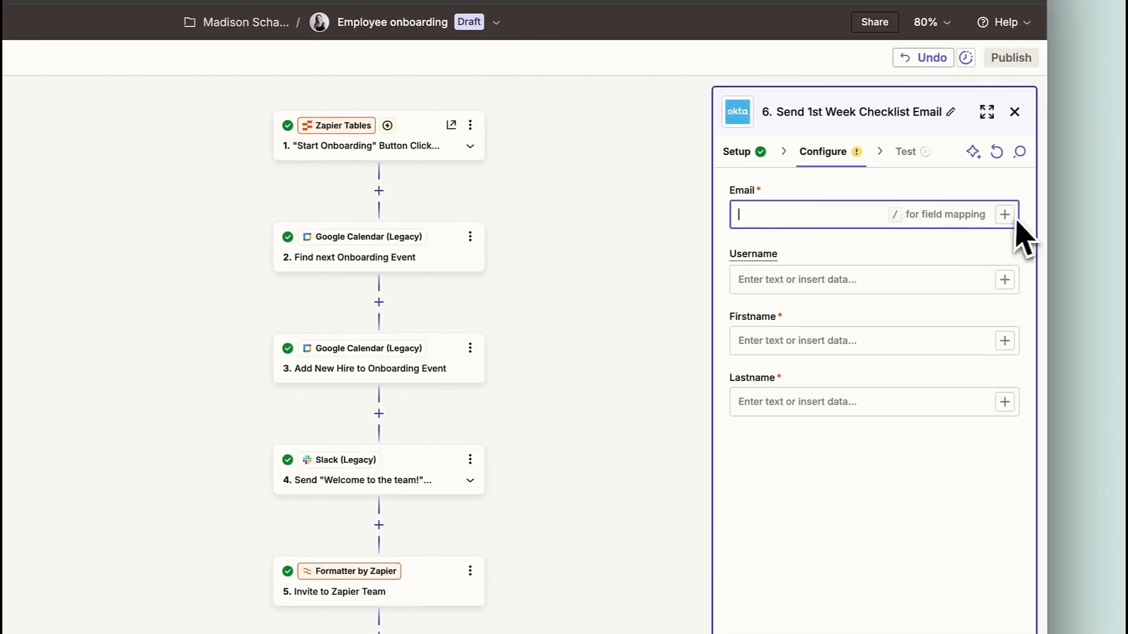
{"action": "left_click", "coordinate": [1004, 55]}
{"action": "left_click", "coordinate": [695, 369]}
{"action": "scroll", "coordinate": [612, 425], "scroll_direction": "down", "scroll_amount": 3}
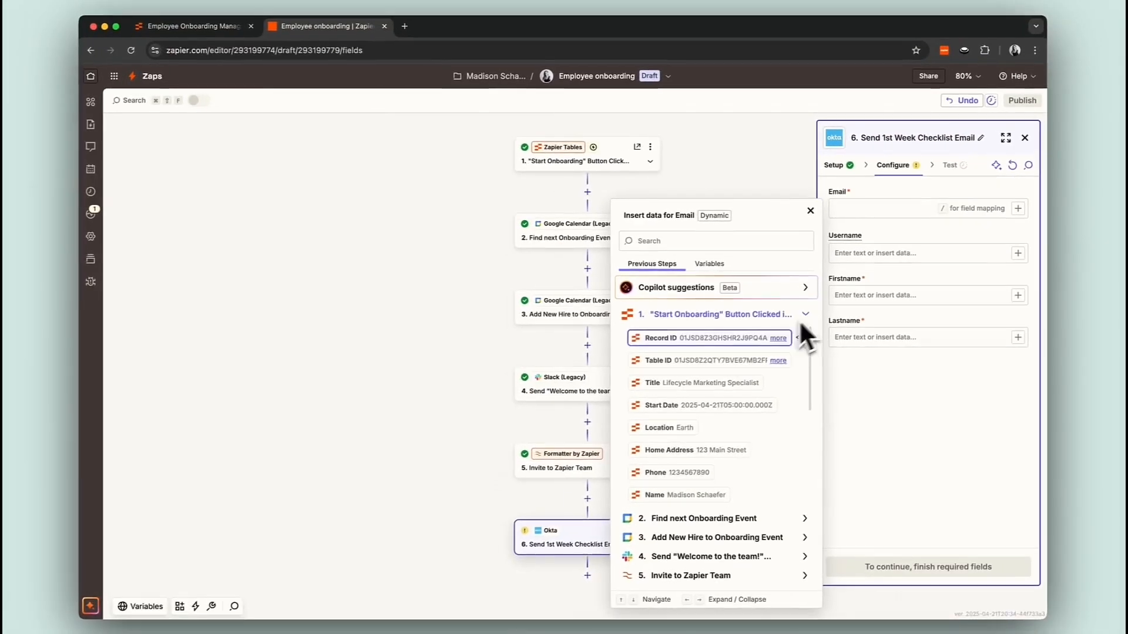
{"action": "scroll", "coordinate": [749, 353], "scroll_direction": "down", "scroll_amount": 1}
{"action": "left_click", "coordinate": [737, 398]}
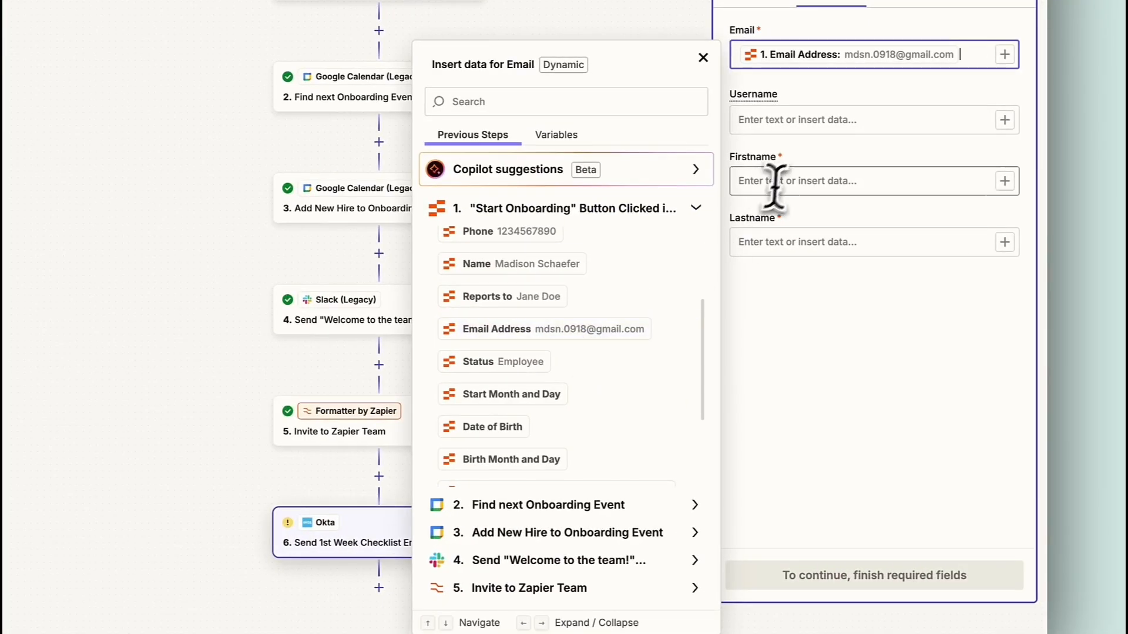
{"action": "left_click", "coordinate": [868, 294]}
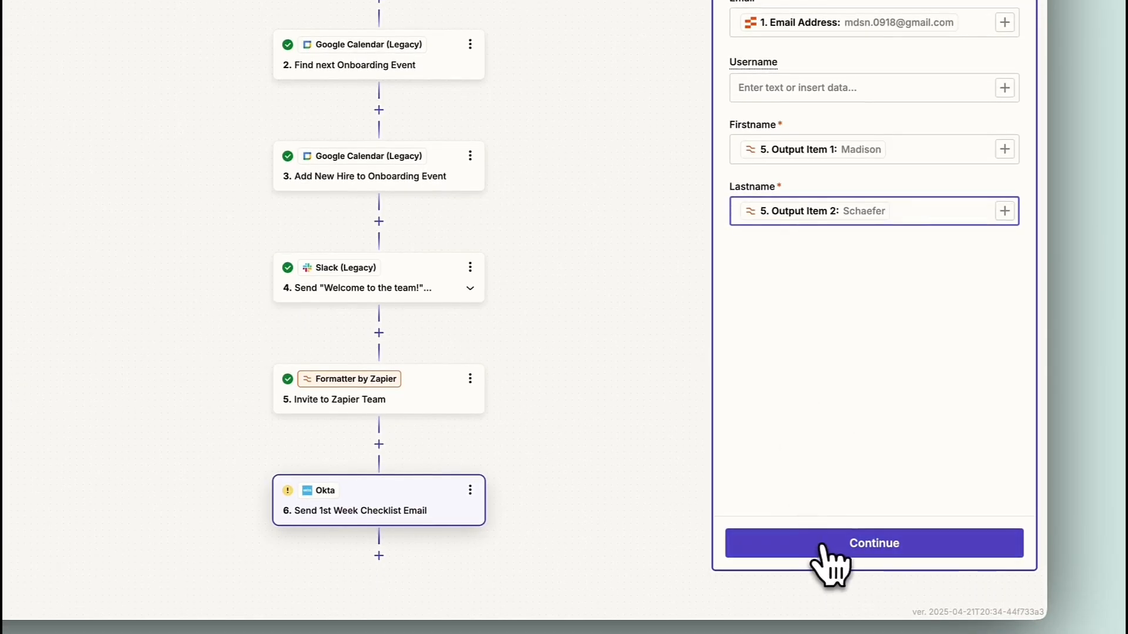
- Test the Okta Create User step and open the Welcome to Okta! email in Gmail
{"action": "left_click", "coordinate": [822, 573]}
{"action": "left_click", "coordinate": [938, 543]}
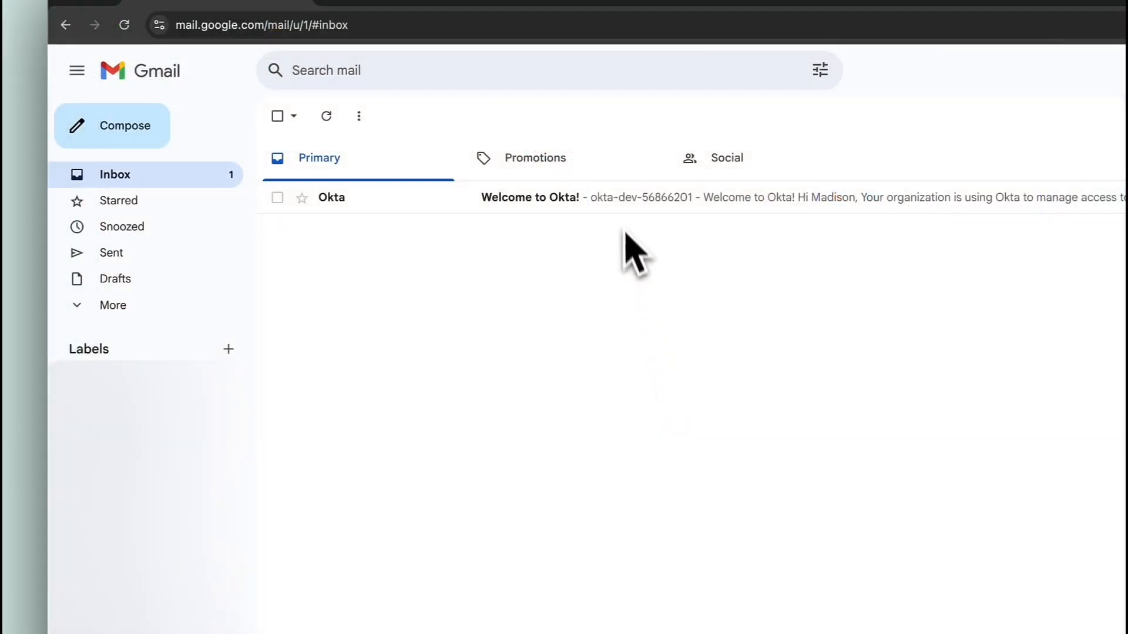
{"action": "left_click", "coordinate": [622, 203]}
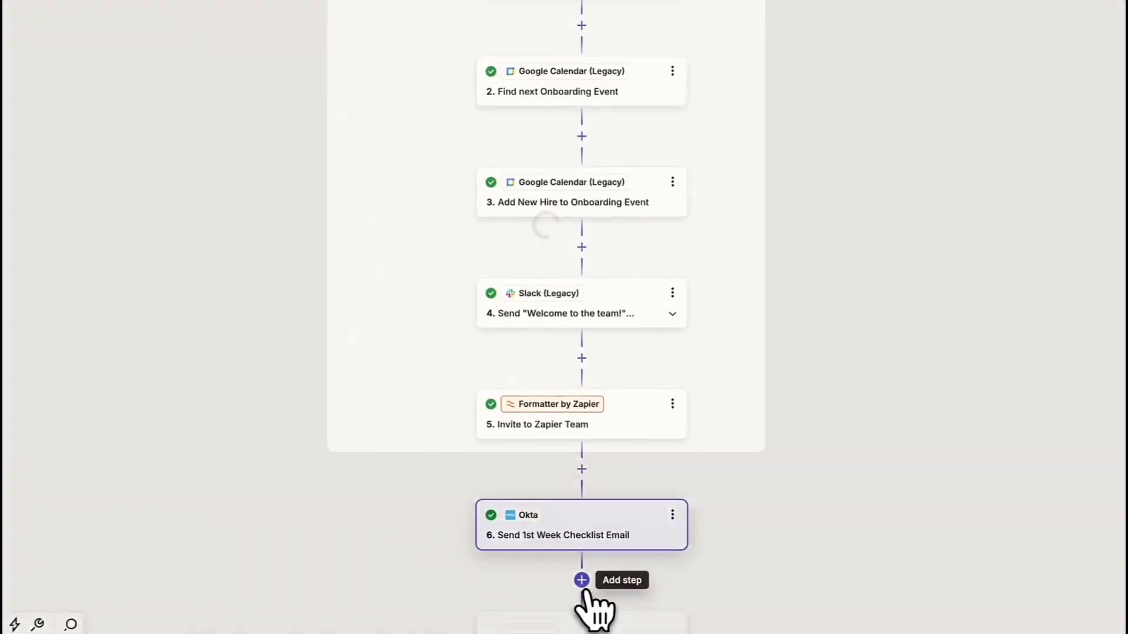
- Add a ChatGPT (OpenAI) step after the Okta step with the Write an Email event and the existing connected account
{"action": "left_click", "coordinate": [588, 575]}
{"action": "type", "text": "chatgpt"}
{"action": "left_click", "coordinate": [416, 175]}
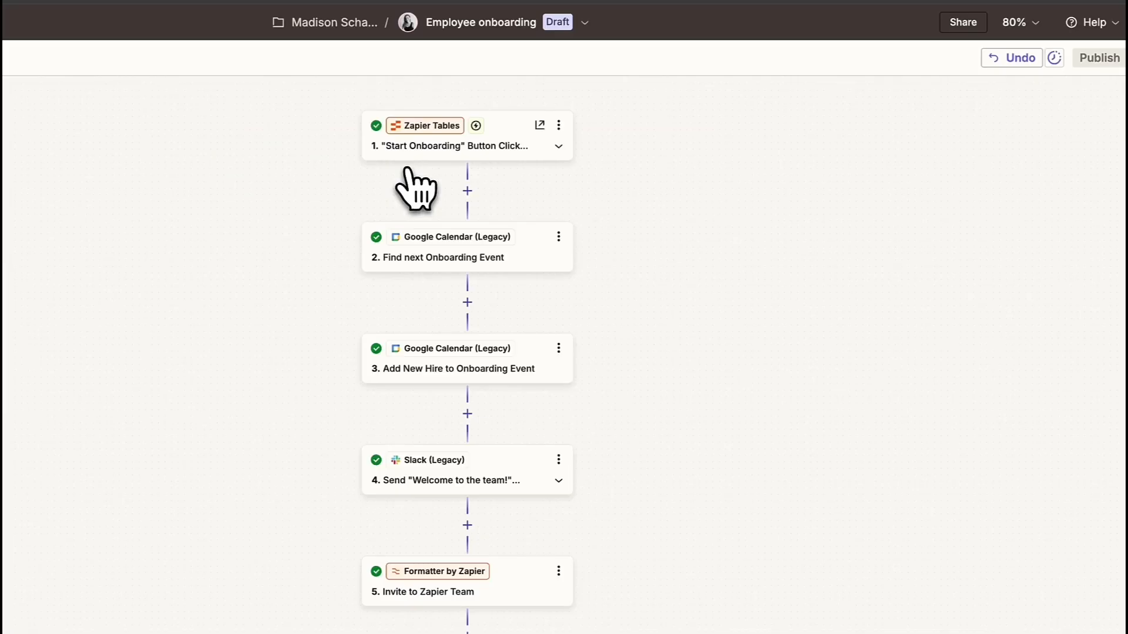
{"action": "left_click", "coordinate": [877, 286]}
{"action": "type", "text": "email"}
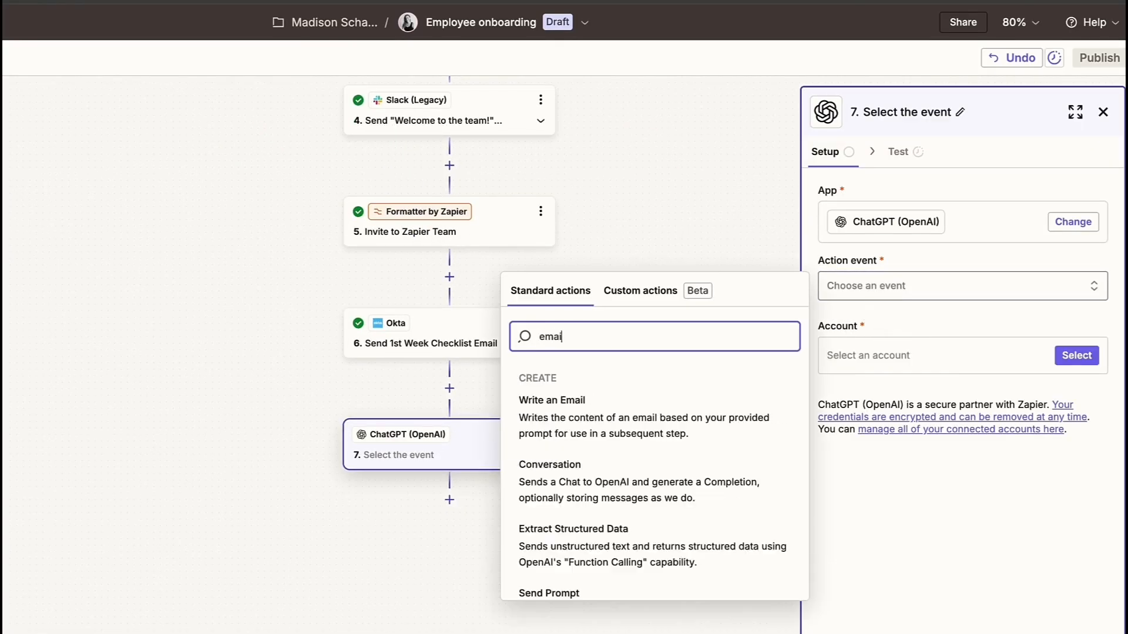
{"action": "left_click", "coordinate": [577, 426]}
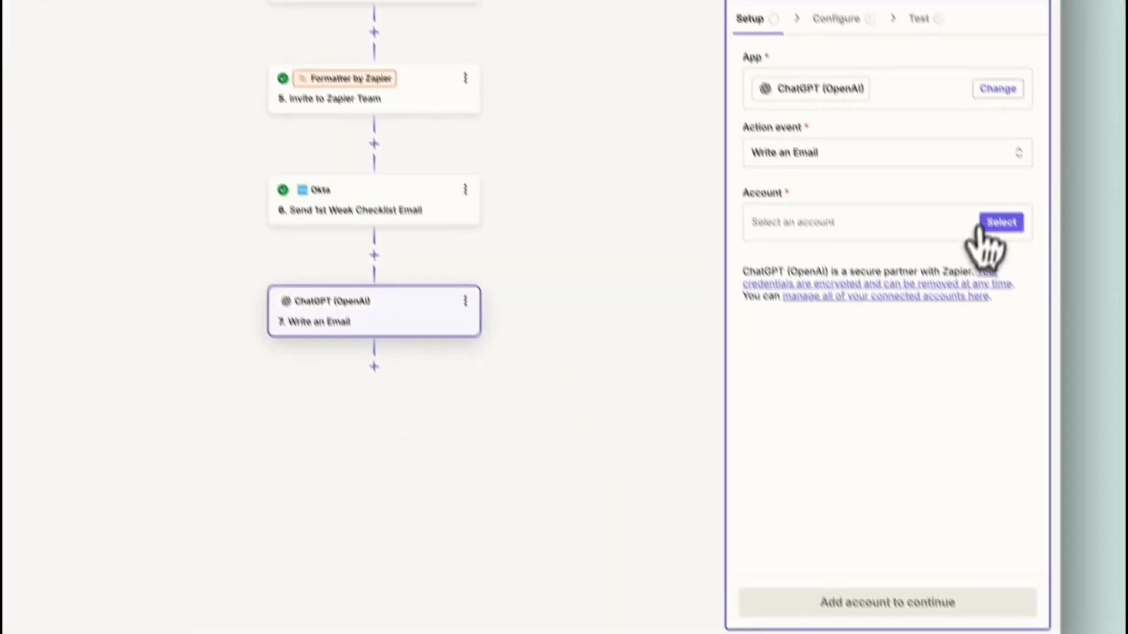
{"action": "left_click", "coordinate": [1068, 357]}
{"action": "left_click", "coordinate": [680, 416]}
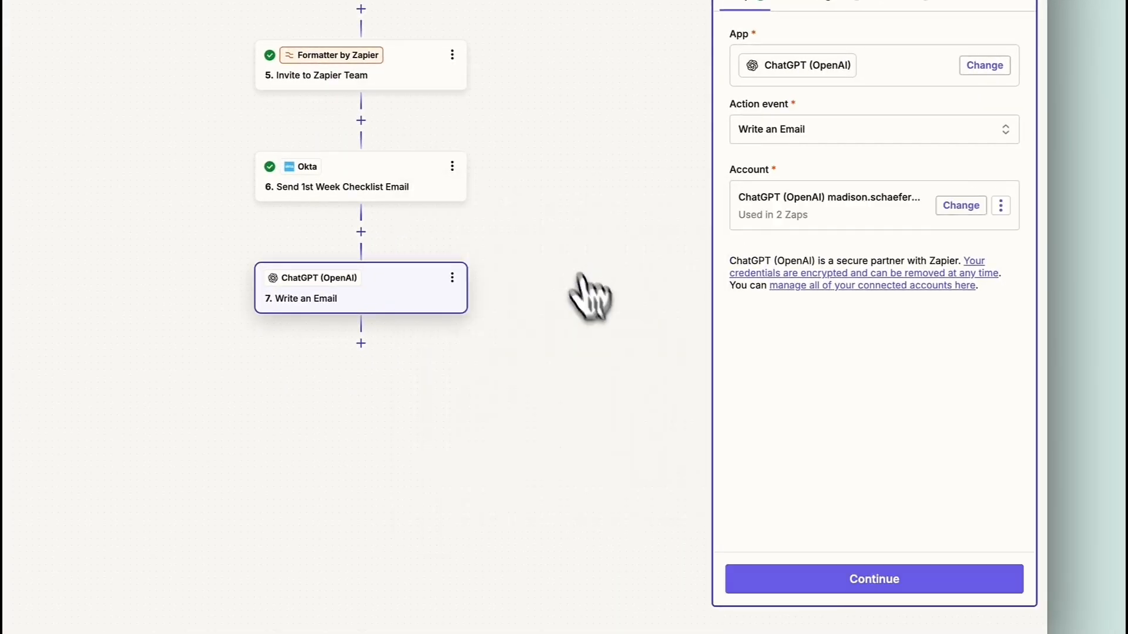
{"action": "left_click", "coordinate": [808, 585]}
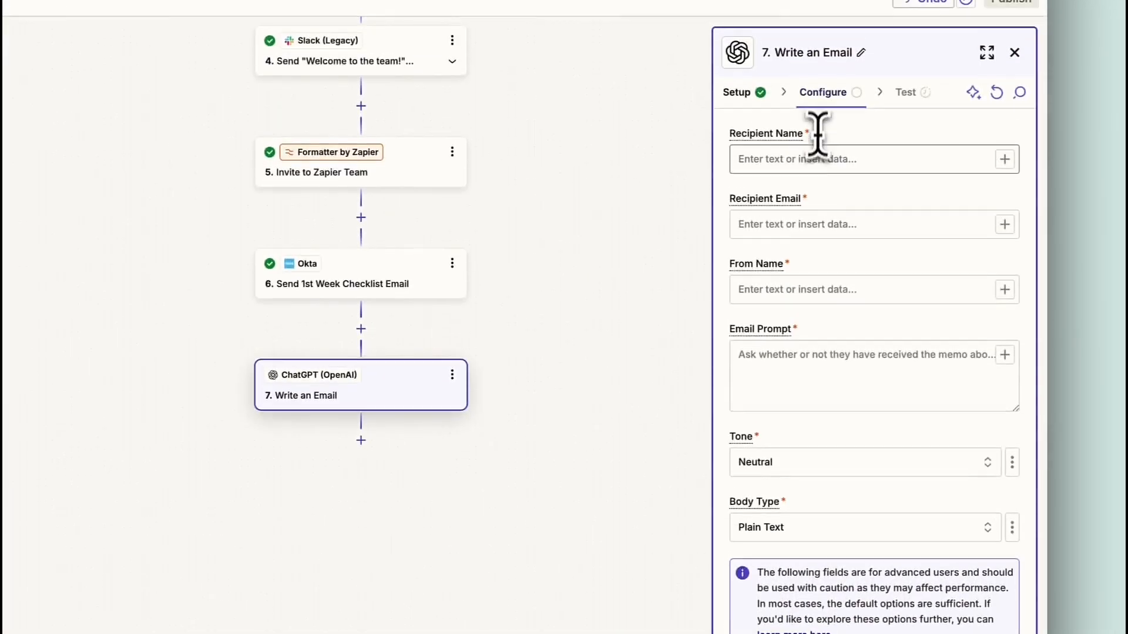
- Map Recipient Name to the Name field and Recipient Email to the Email Address field from the Start Onboarding step
{"action": "left_click", "coordinate": [817, 154]}
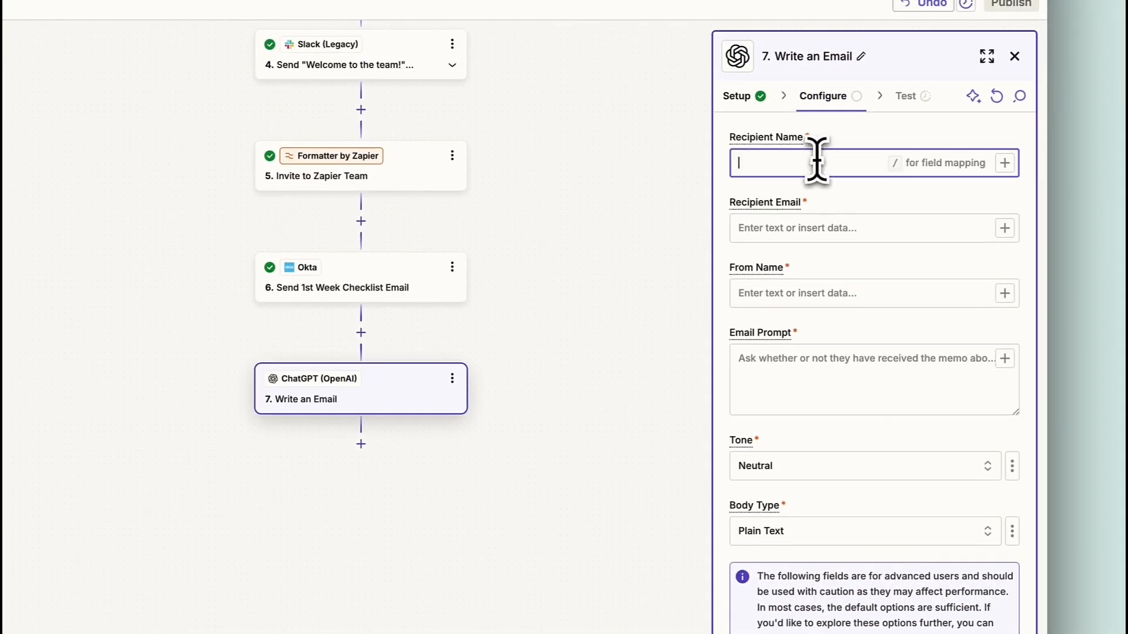
{"action": "left_click", "coordinate": [1004, 159]}
{"action": "left_click", "coordinate": [694, 317]}
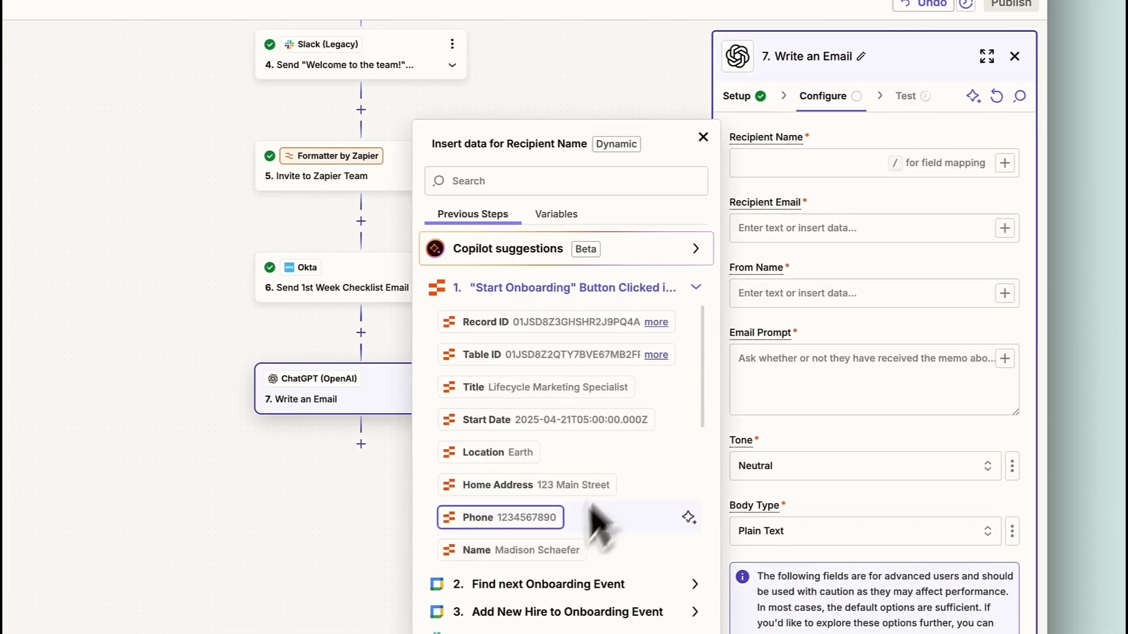
{"action": "left_click", "coordinate": [558, 544]}
{"action": "left_click", "coordinate": [1004, 228]}
{"action": "left_click", "coordinate": [695, 327]}
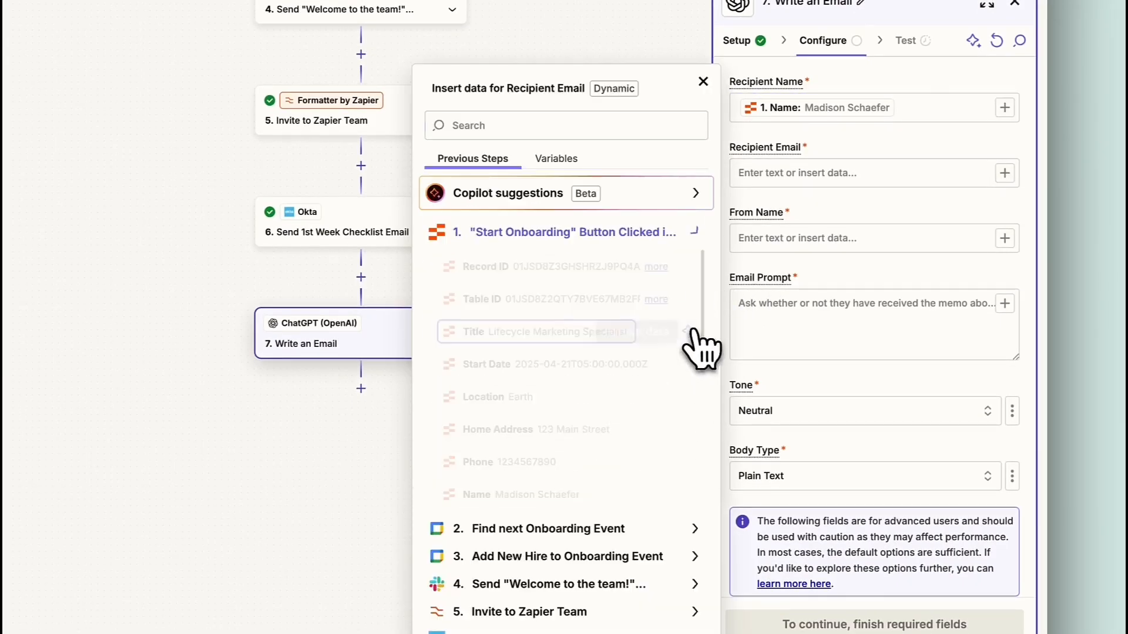
{"action": "scroll", "coordinate": [593, 376], "scroll_direction": "down", "scroll_amount": 3}
{"action": "left_click", "coordinate": [587, 368]}
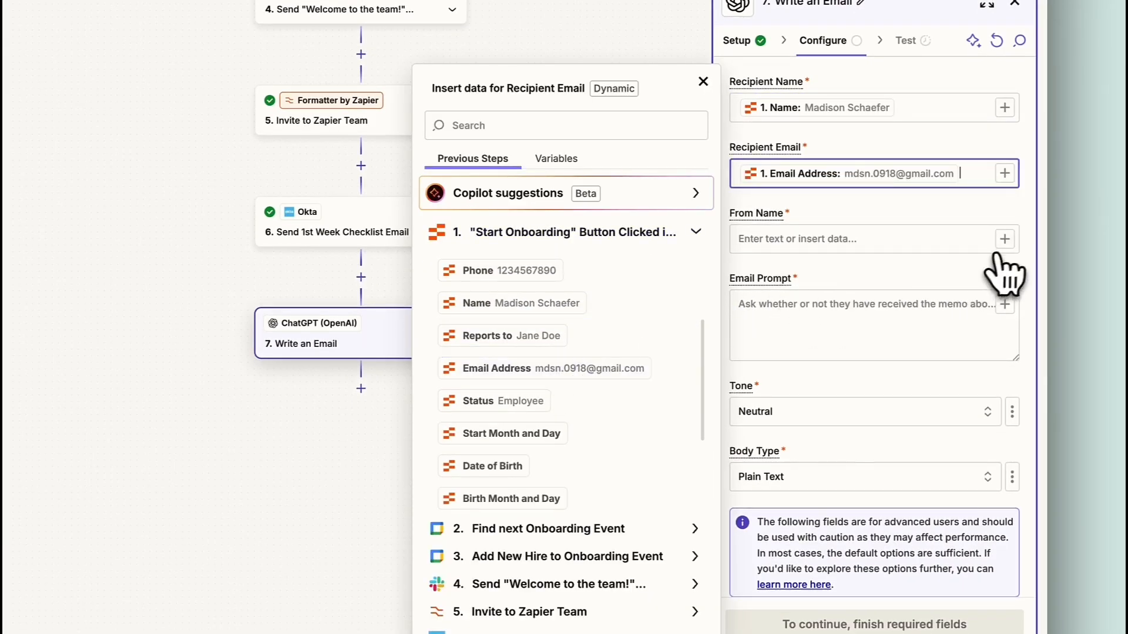
- Set From Name to Acme Tech team, enter a first week checklist prompt using the Department and Html Link fields, and test the step
{"action": "left_click", "coordinate": [940, 239]}
{"action": "type", "text": "Acme Tech team"}
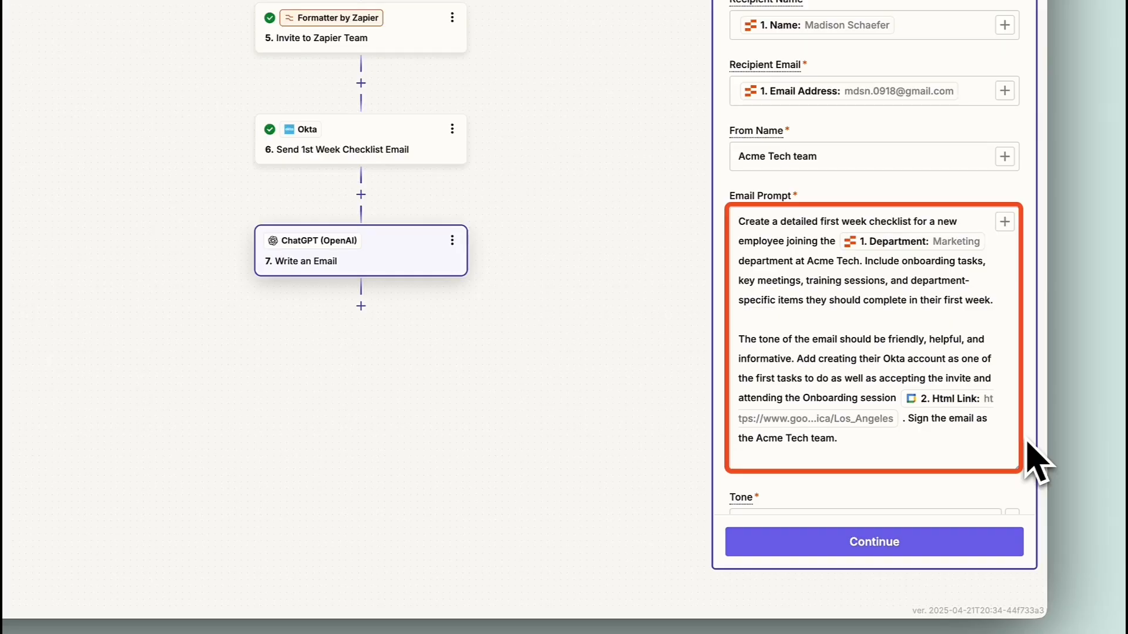
{"action": "left_click", "coordinate": [931, 545]}
{"action": "left_click", "coordinate": [940, 540]}
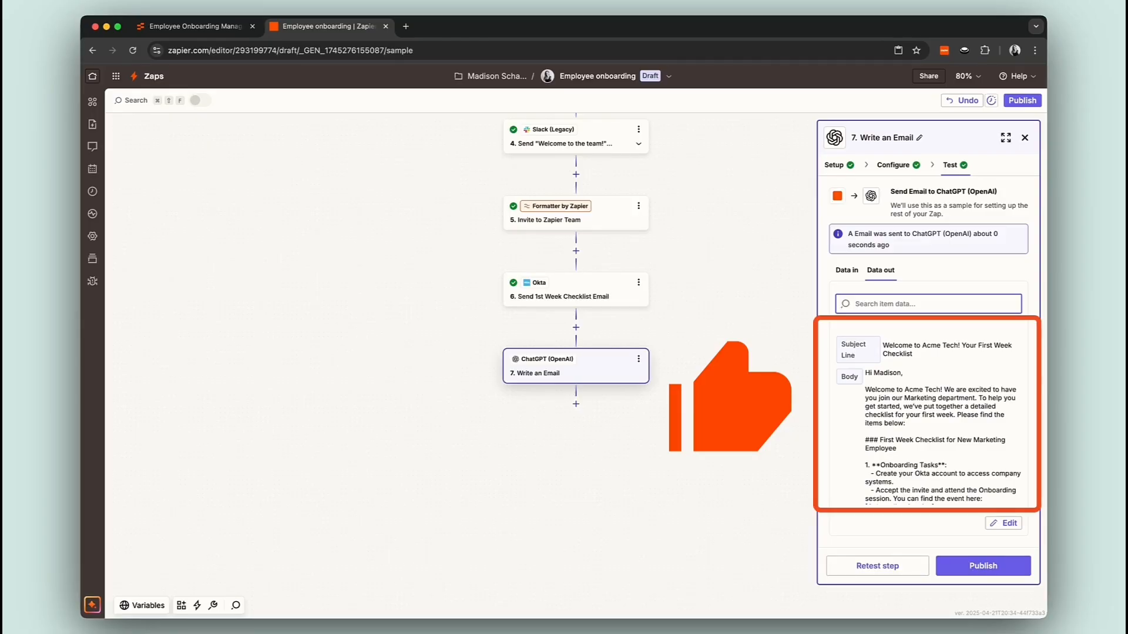
{"action": "scroll", "coordinate": [928, 440], "scroll_direction": "down", "scroll_amount": 3}
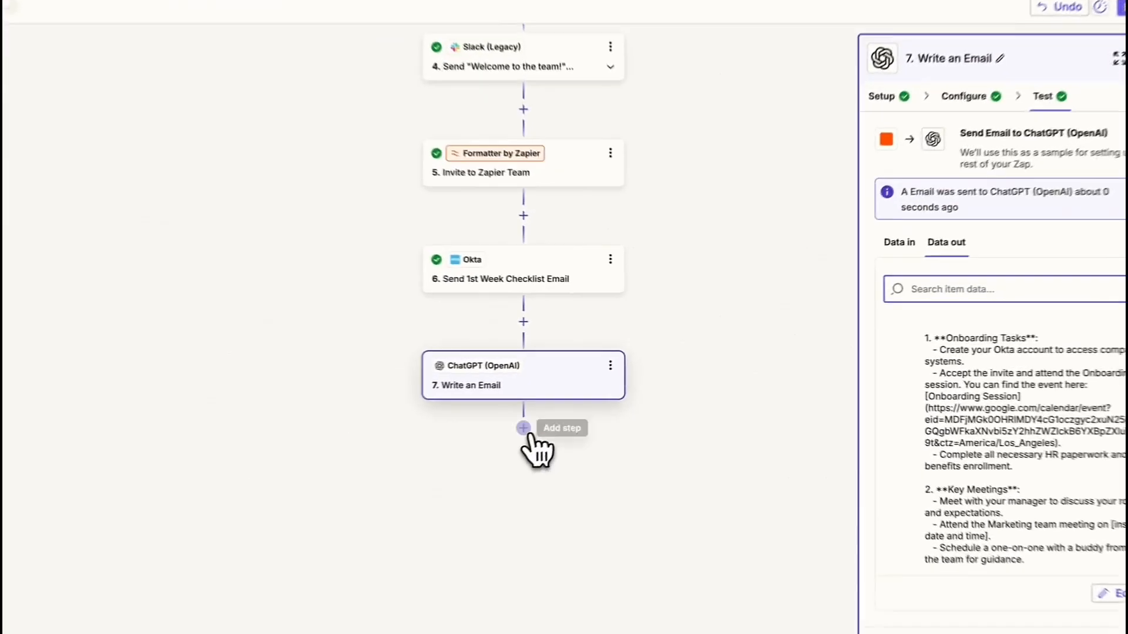
- Add a Gmail step after the ChatGPT step with the Send Email event and the existing connected account
{"action": "left_click", "coordinate": [575, 404]}
{"action": "left_click", "coordinate": [380, 332]}
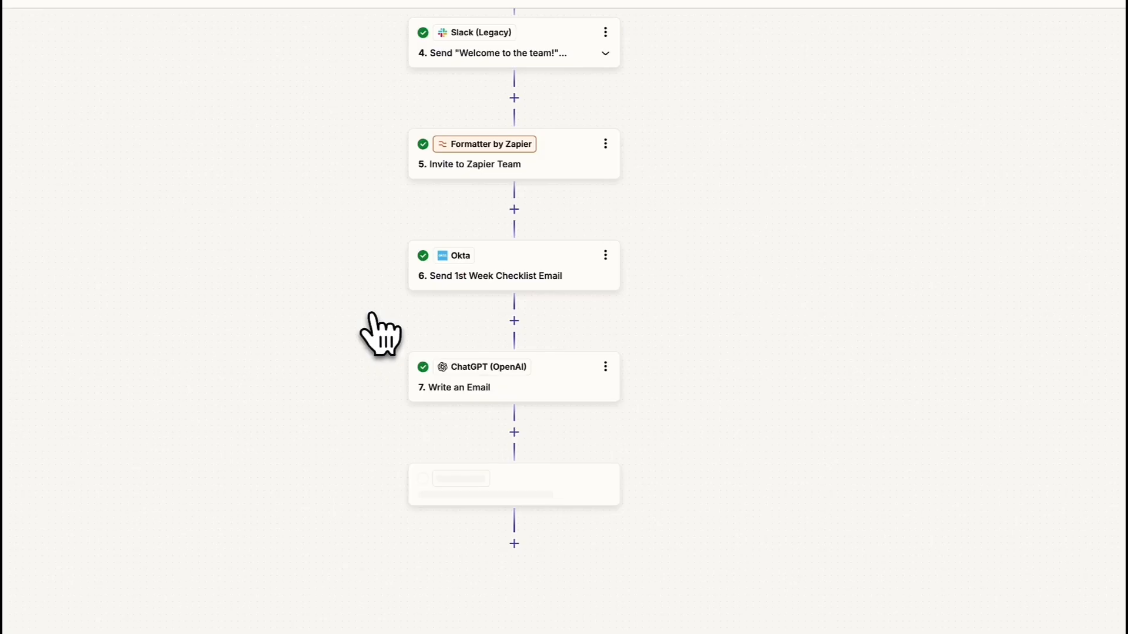
{"action": "left_click", "coordinate": [849, 180]}
{"action": "type", "text": "send"}
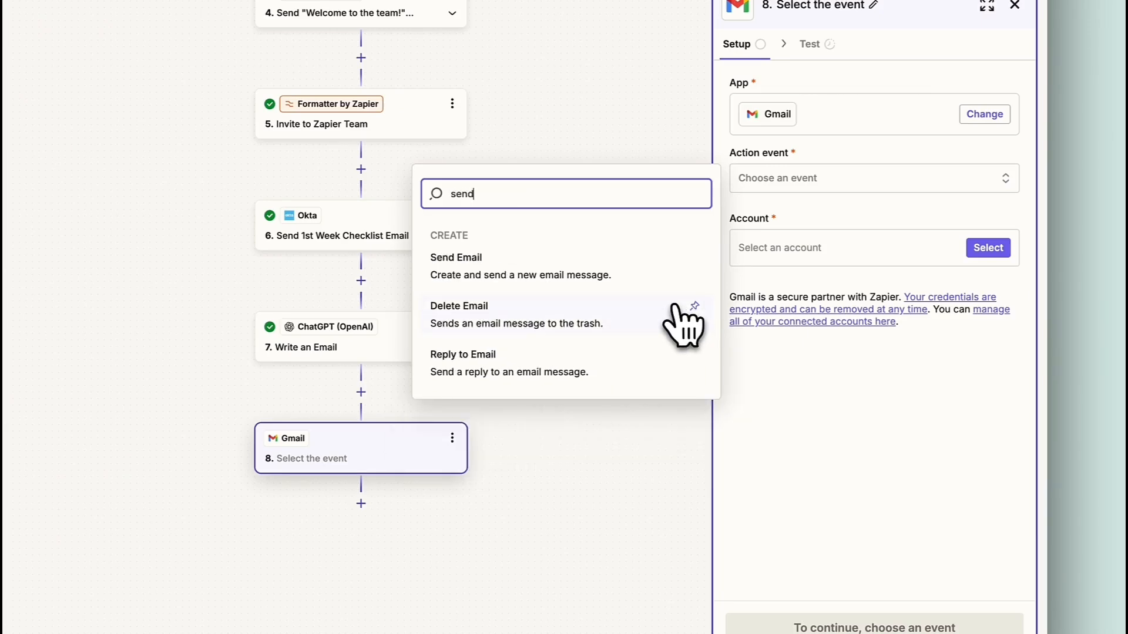
{"action": "left_click", "coordinate": [541, 275]}
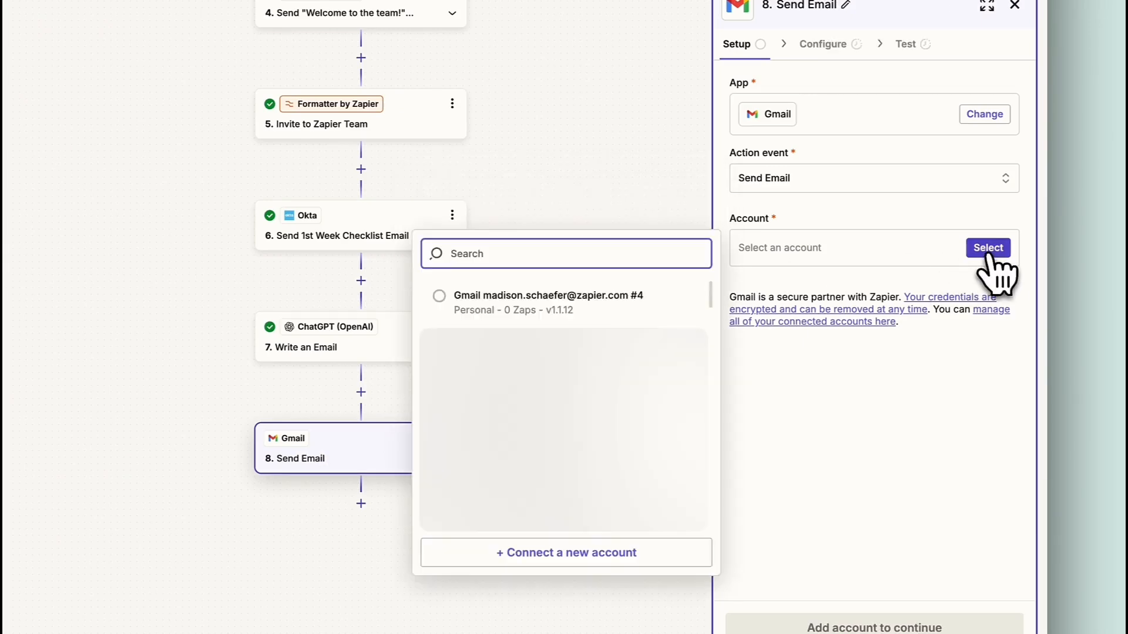
{"action": "left_click", "coordinate": [652, 312]}
{"action": "scroll", "coordinate": [818, 572], "scroll_direction": "down", "scroll_amount": 1}
{"action": "left_click", "coordinate": [845, 585]}
- Map the Gmail step's To field to the Email Address from the Start Onboarding step
{"action": "scroll", "coordinate": [907, 196], "scroll_direction": "up", "scroll_amount": 2}
{"action": "left_click", "coordinate": [1005, 176]}
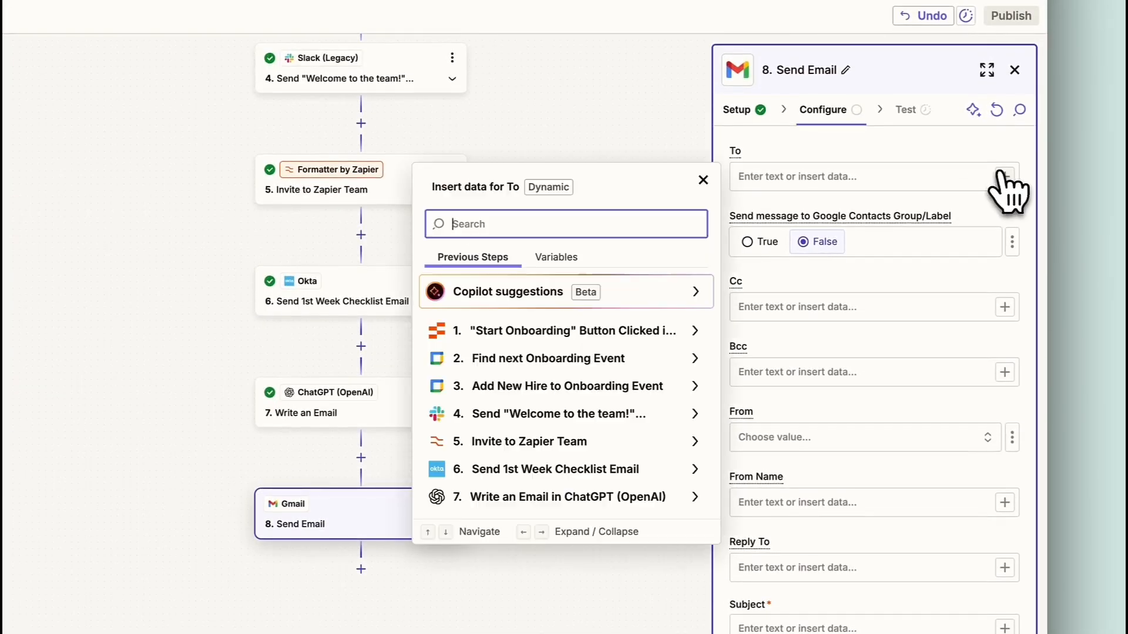
{"action": "left_click", "coordinate": [695, 331]}
{"action": "scroll", "coordinate": [575, 404], "scroll_direction": "down", "scroll_amount": 3}
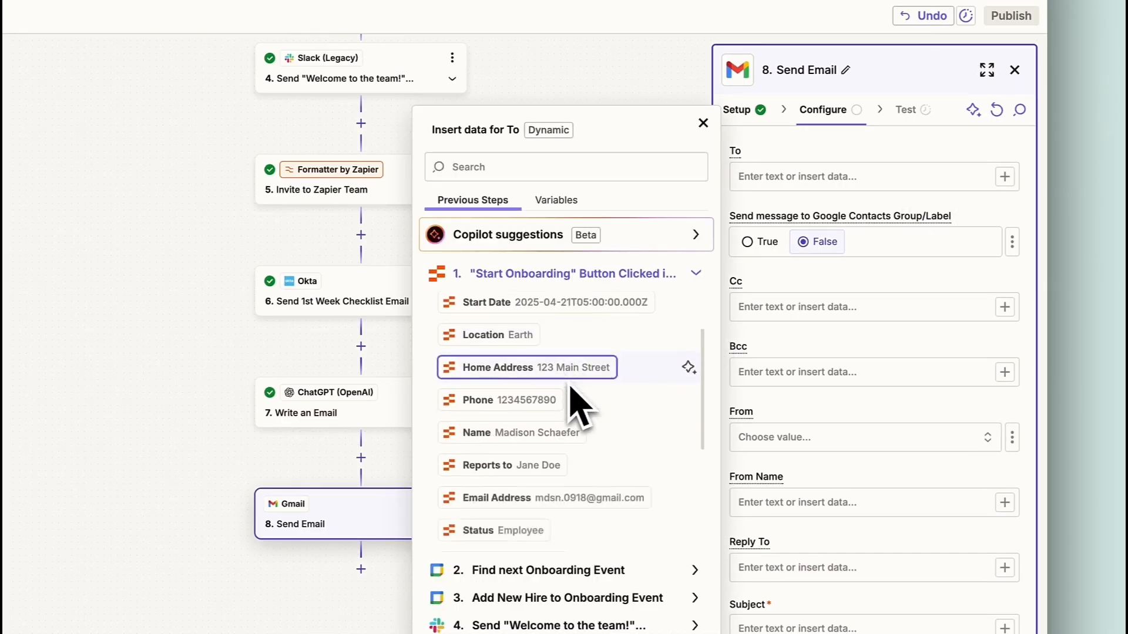
{"action": "left_click", "coordinate": [582, 461]}
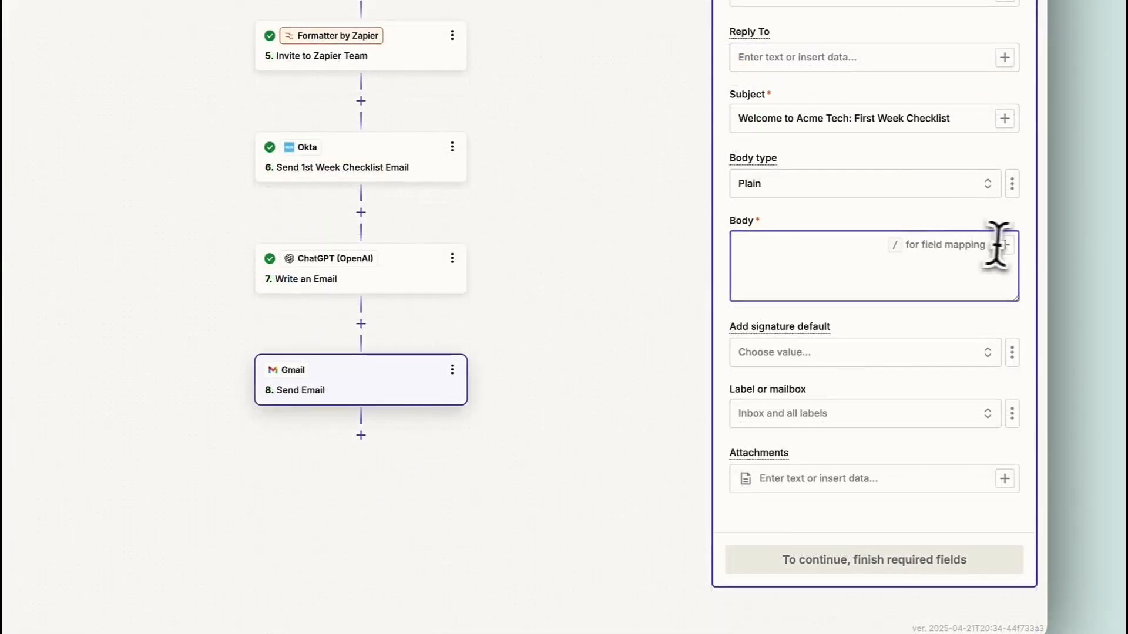
- Set the subject to "Welcome to Acme Tech: First Week Checklist" and map the Body to ChatGPT's Body output
{"action": "left_click", "coordinate": [1004, 246]}
{"action": "left_click", "coordinate": [695, 565]}
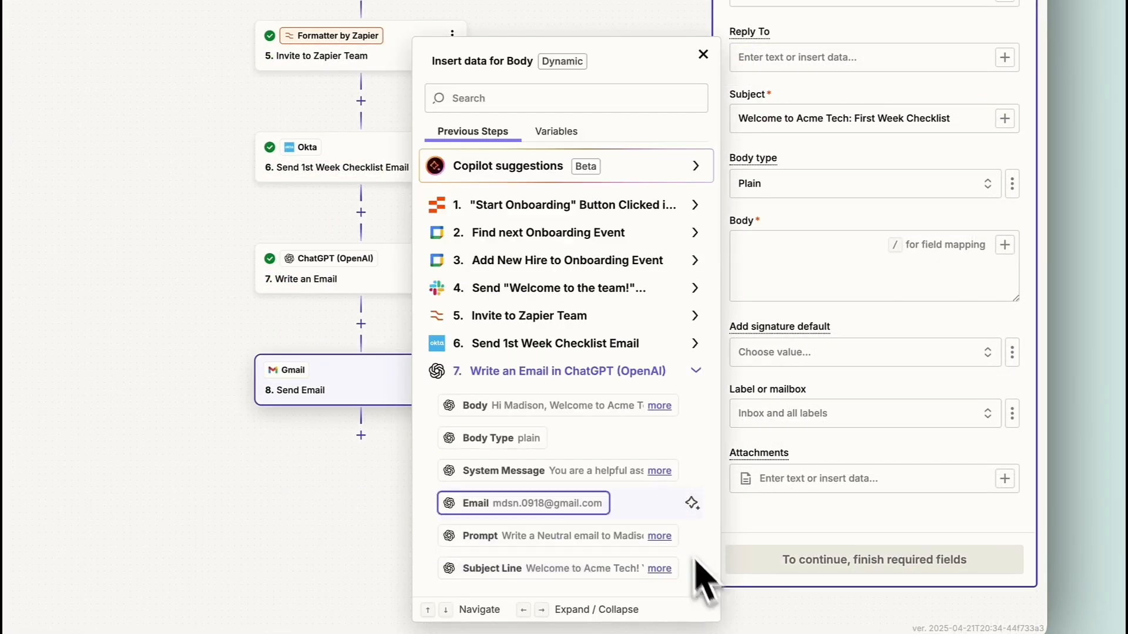
{"action": "left_click", "coordinate": [608, 411]}
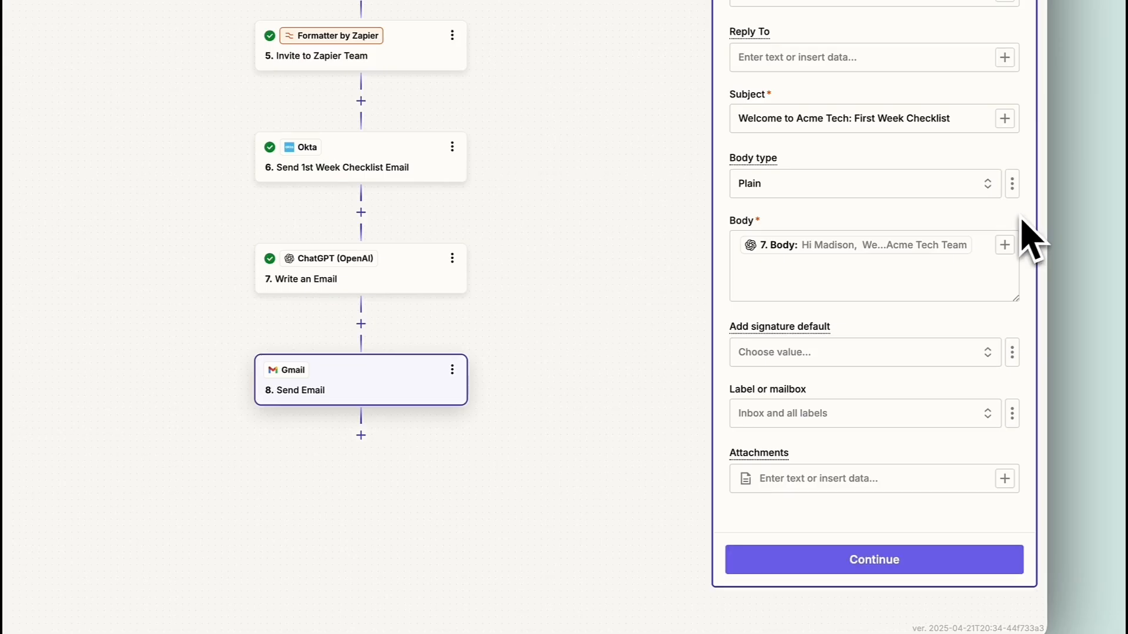
- Test the Gmail Send Email step and open the delivered First Week Checklist email in the Gmail inbox
{"action": "left_click", "coordinate": [902, 555]}
{"action": "left_click", "coordinate": [899, 539]}
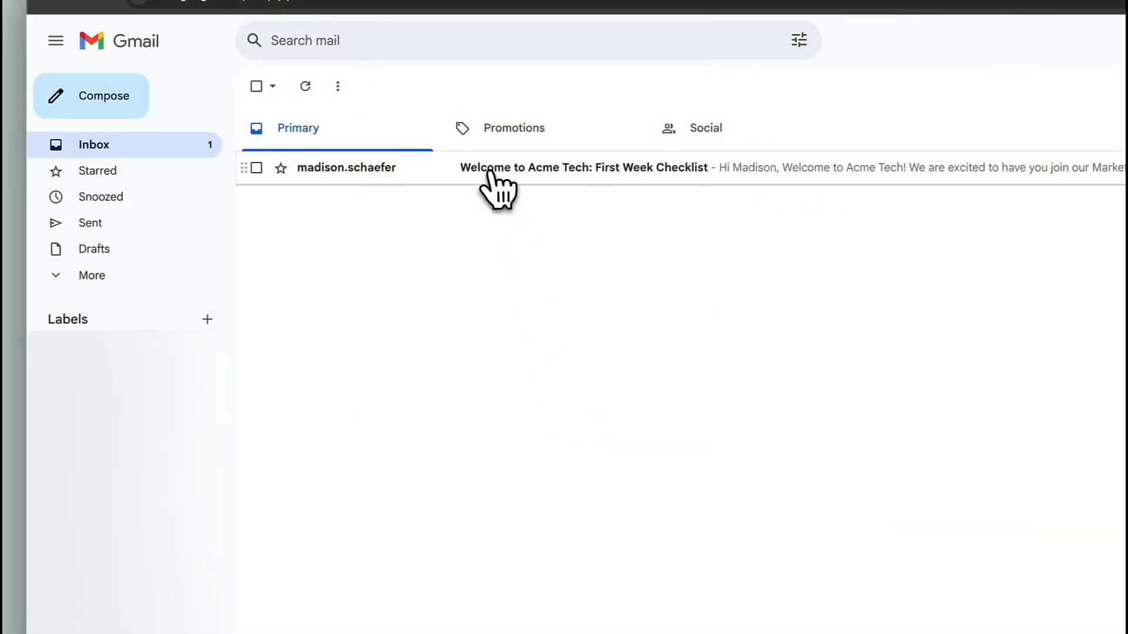
{"action": "left_click", "coordinate": [487, 170]}
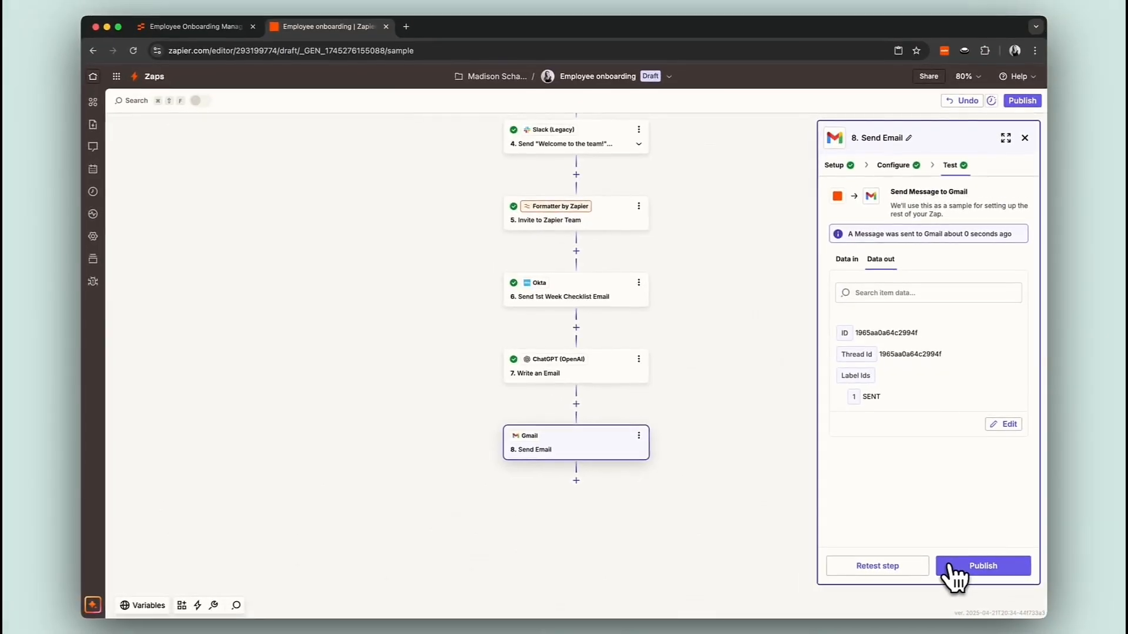
- Publish the Employee onboarding Zap and dismiss the publish notification
{"action": "left_click", "coordinate": [943, 562]}
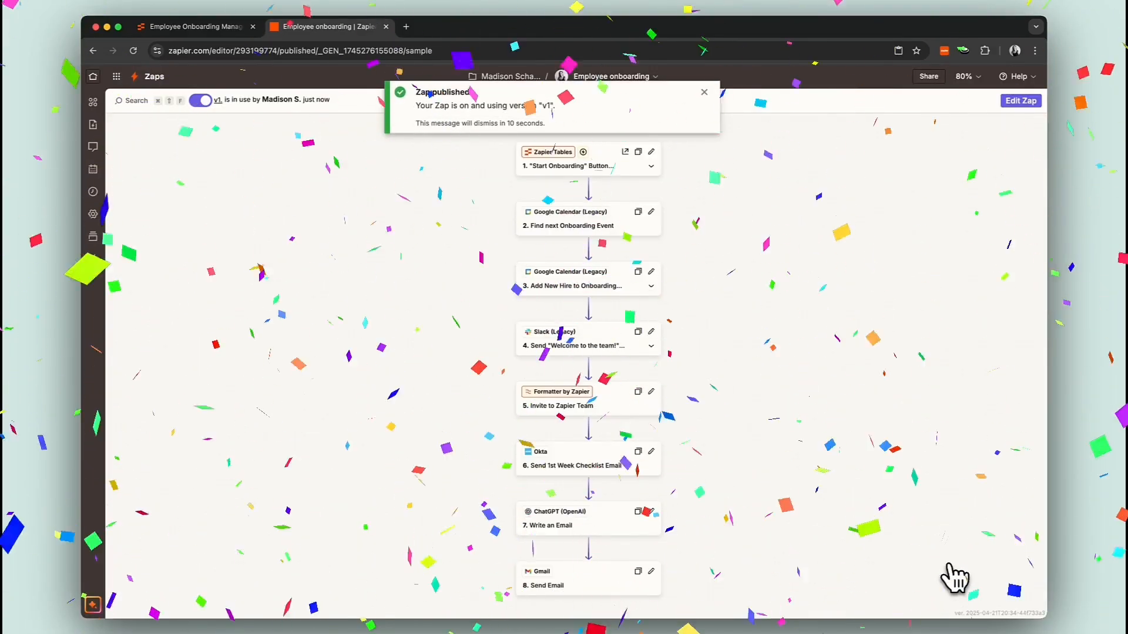
{"action": "left_click", "coordinate": [704, 92]}
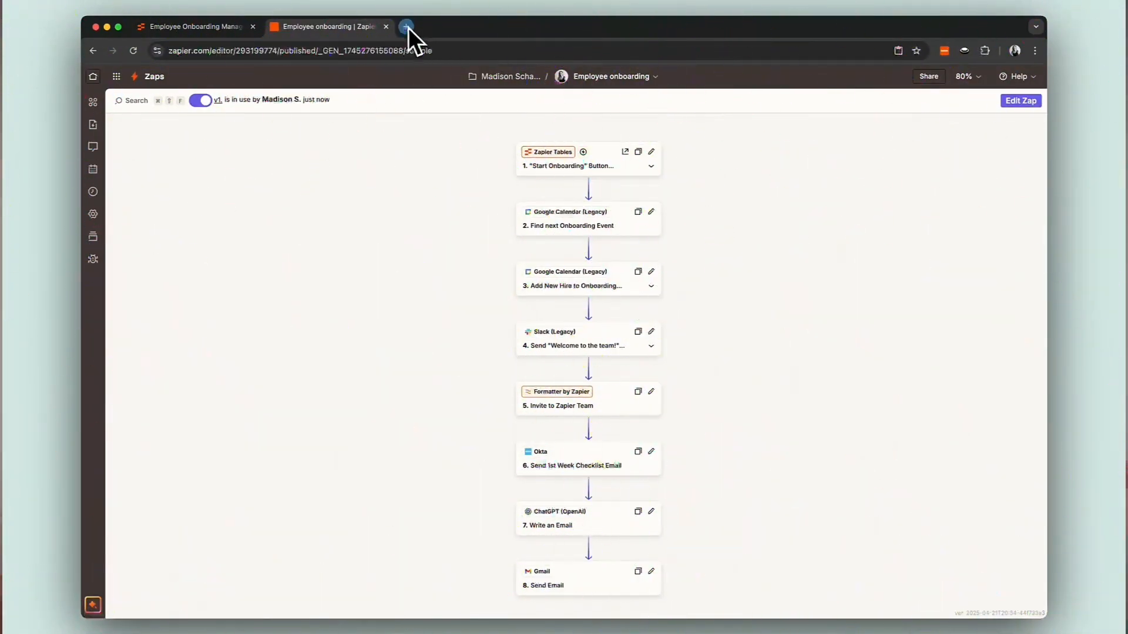
- Open Zapier's templates by use case in a new tab and browse the featured Sales pipeline, Customer support and Project management templates
{"action": "left_click", "coordinate": [405, 27]}
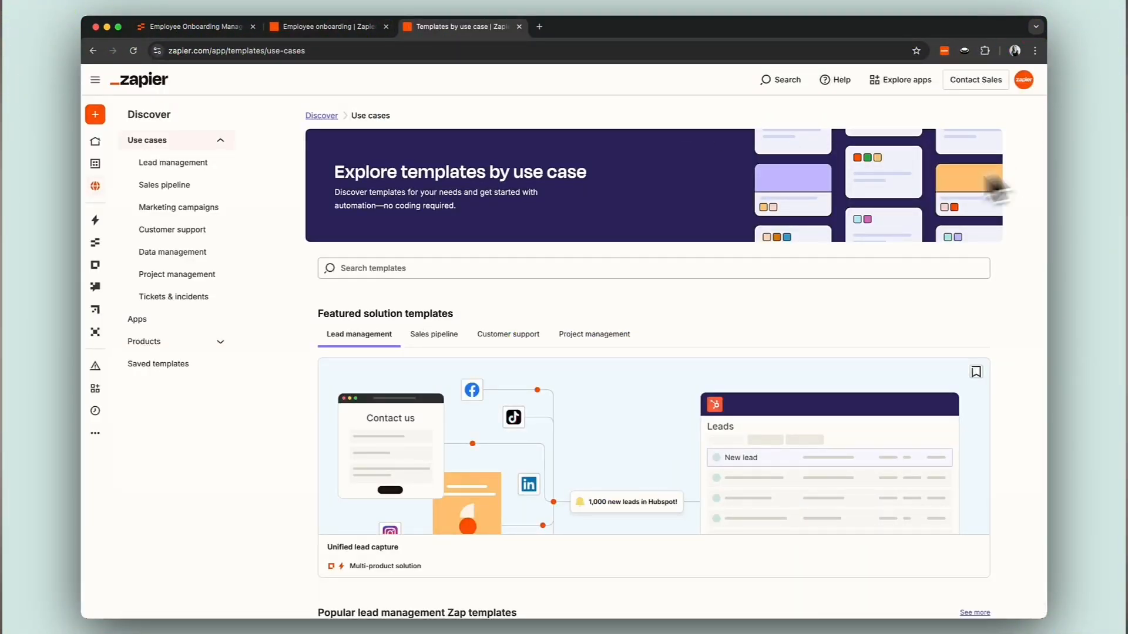
{"action": "left_click", "coordinate": [448, 334]}
{"action": "scroll", "coordinate": [446, 347], "scroll_direction": "down", "scroll_amount": 3}
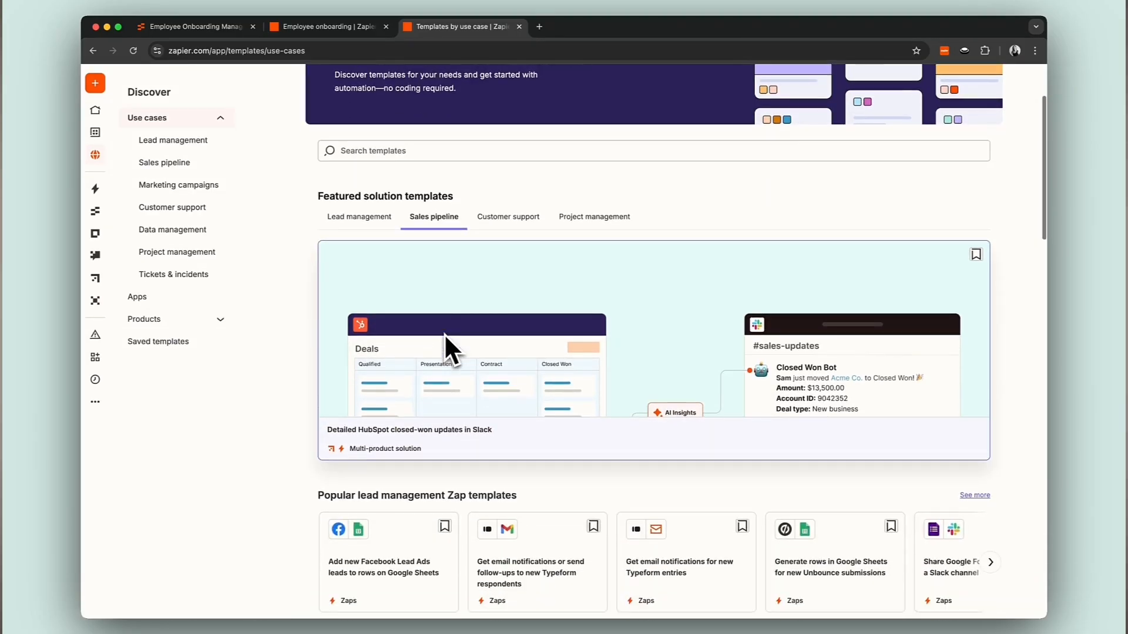
{"action": "left_click", "coordinate": [508, 217]}
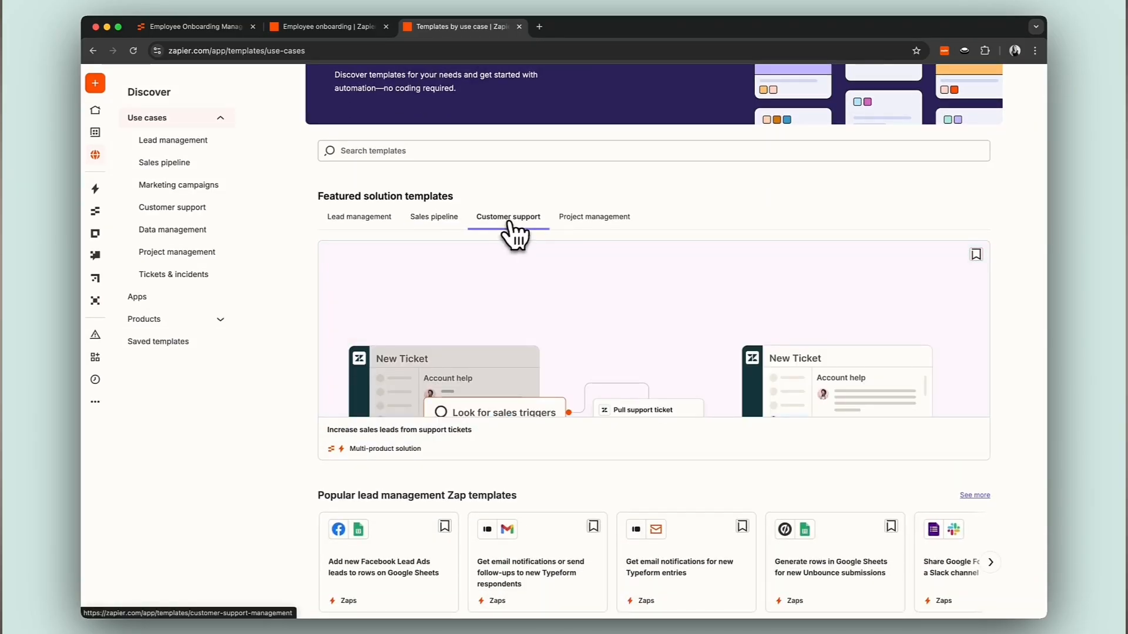
{"action": "left_click", "coordinate": [594, 228]}
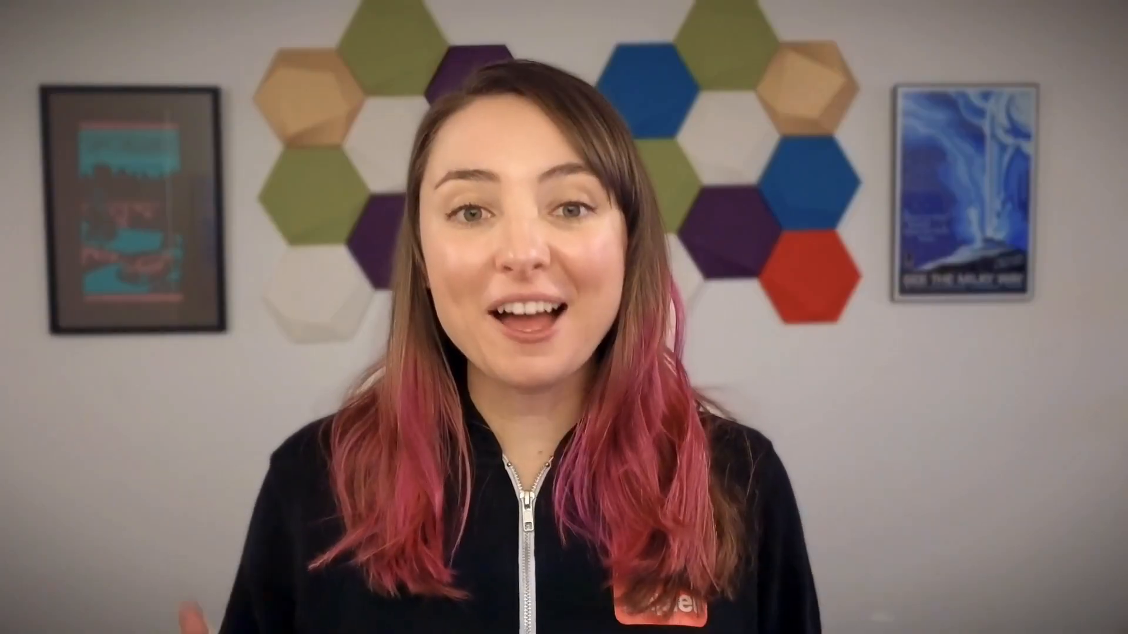